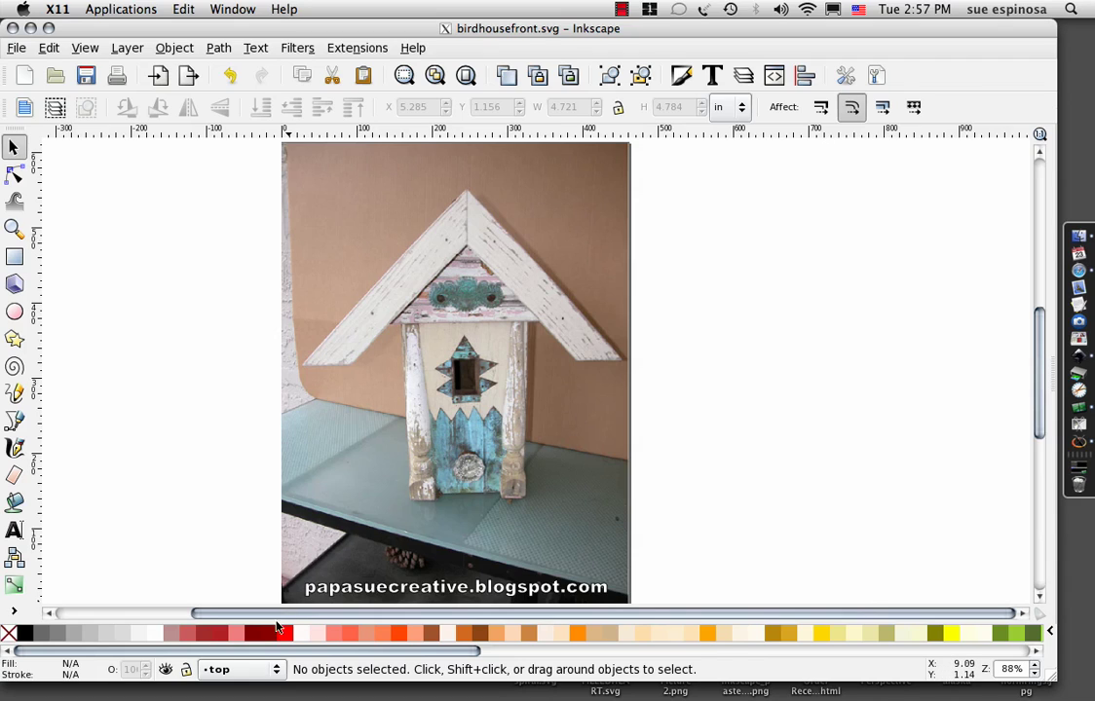
# Switch the drawing layer to the bottom layer, then back to the top layer.
pyautogui.click(274, 671)
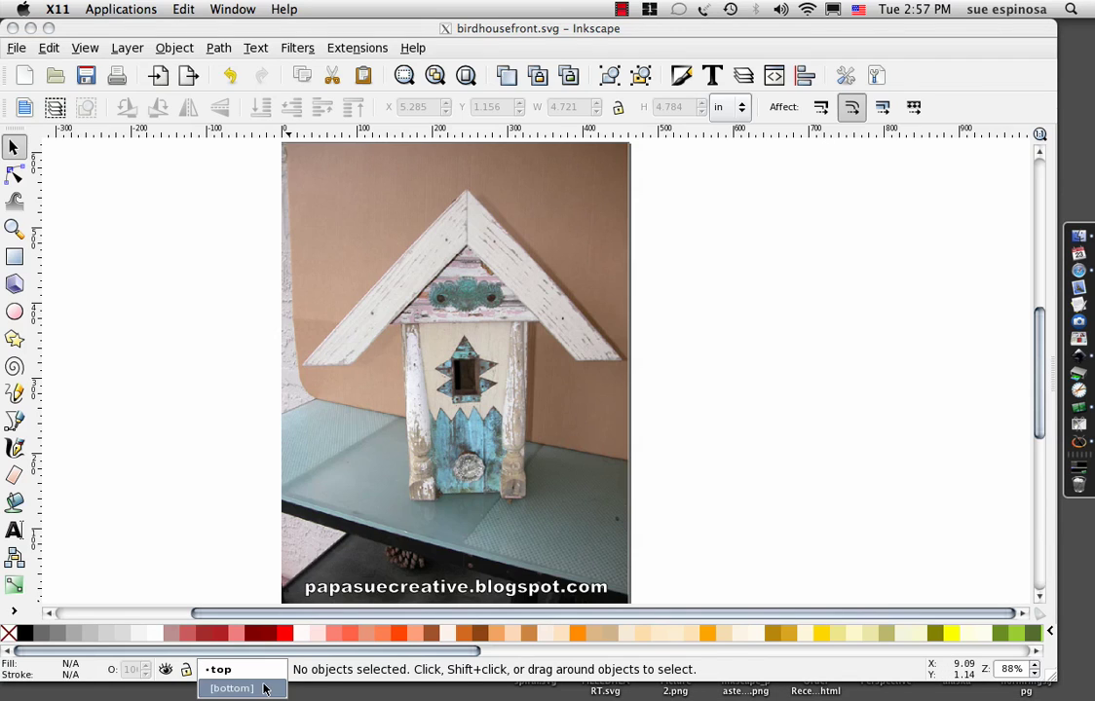
pyautogui.click(263, 689)
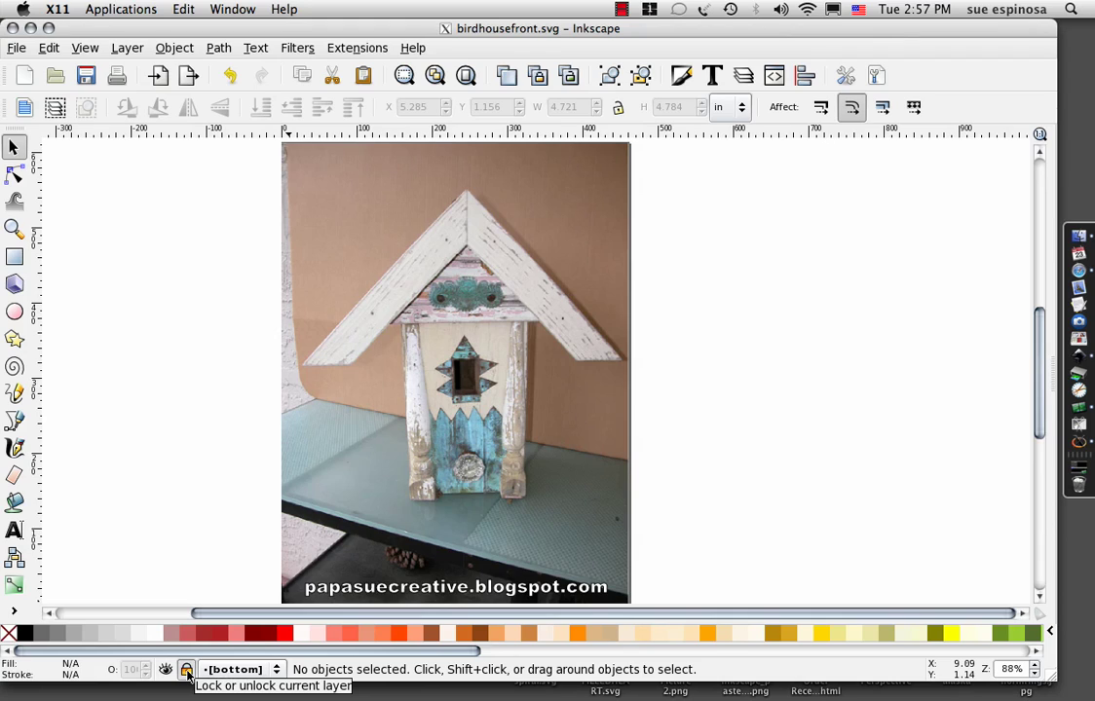
pyautogui.click(276, 668)
pyautogui.click(218, 651)
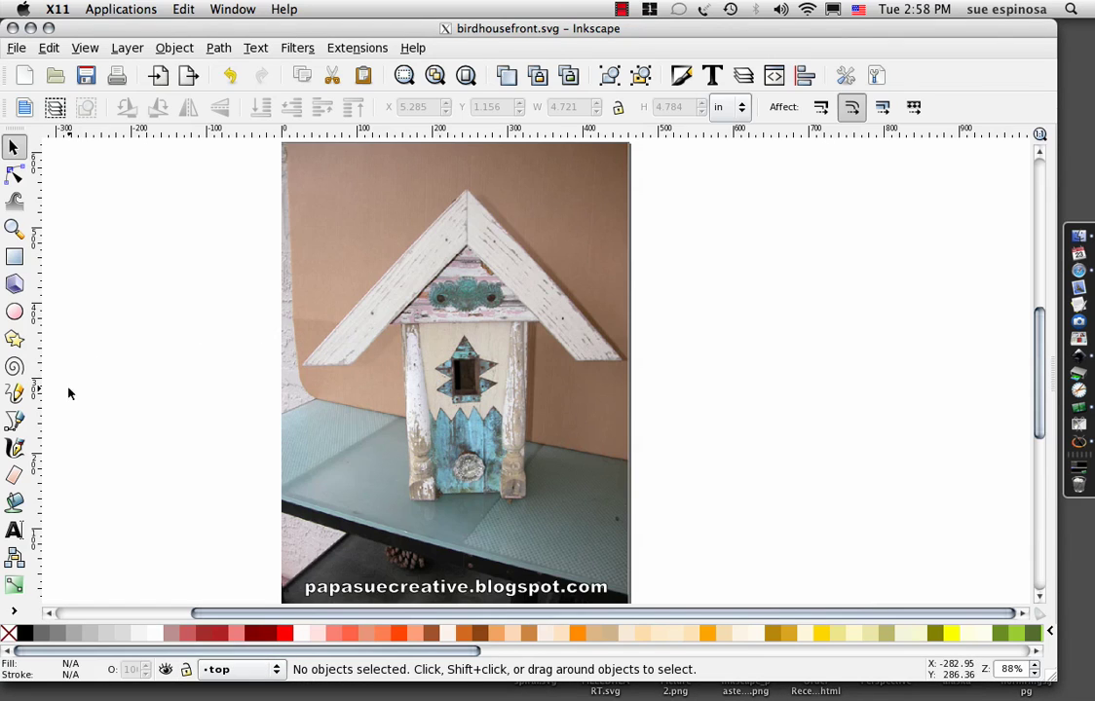
# Trace a closed six-node Bezier path around the roof's tips, outer peak and inner peak.
pyautogui.click(17, 422)
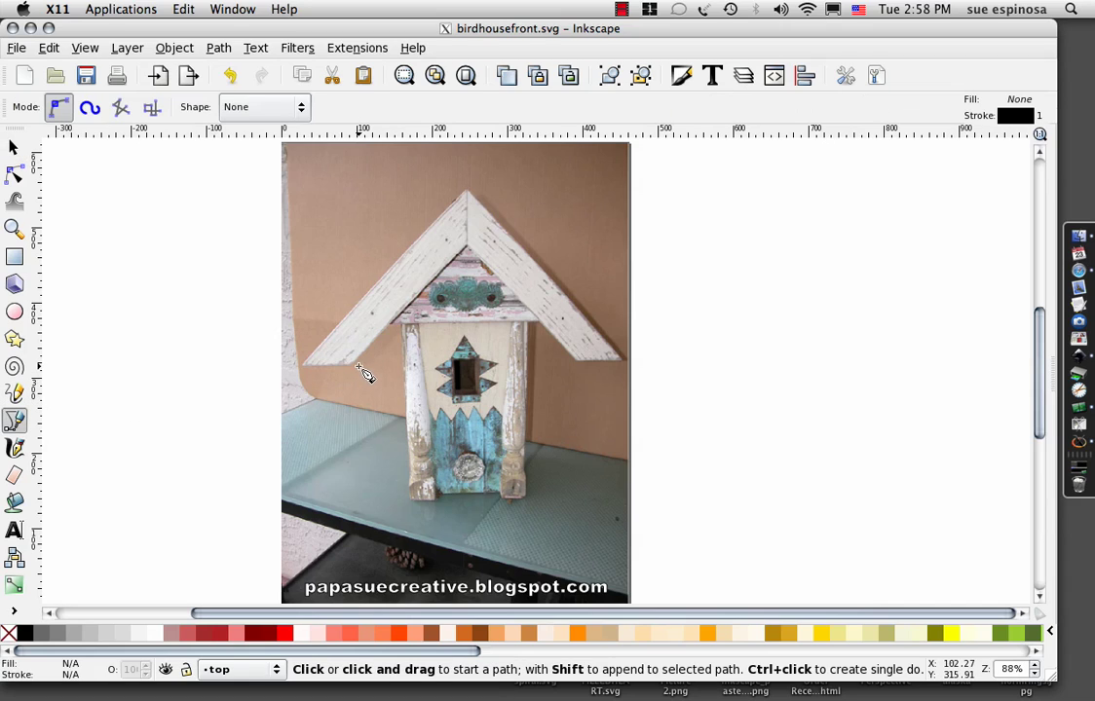
pyautogui.click(354, 365)
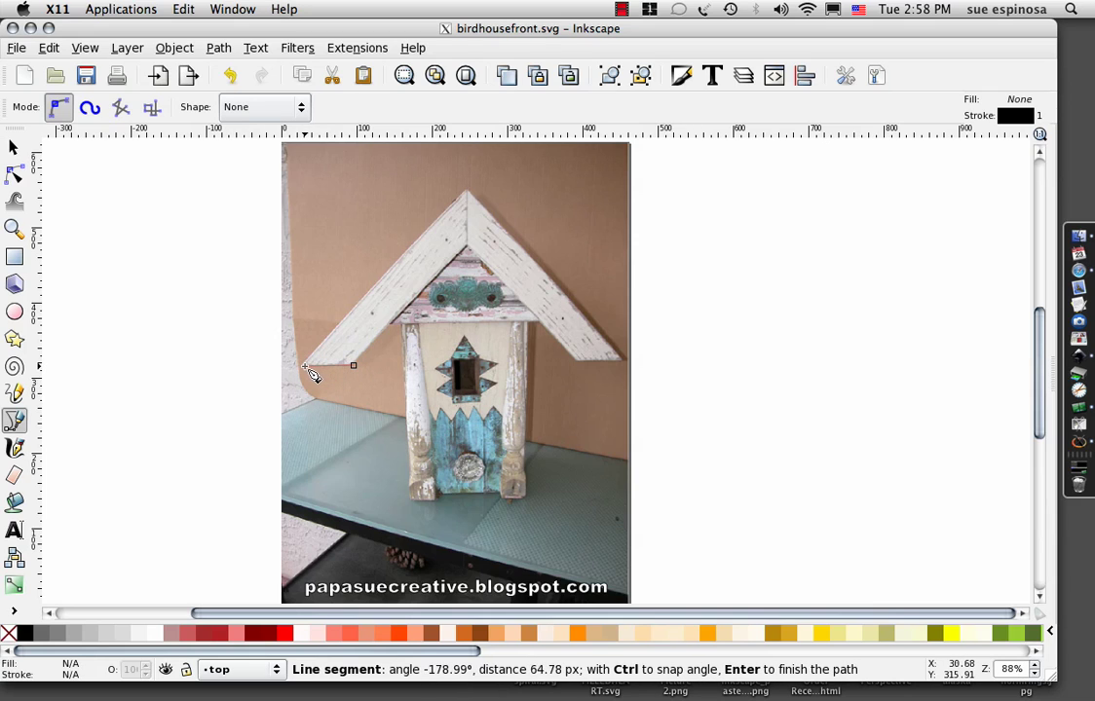
pyautogui.click(305, 367)
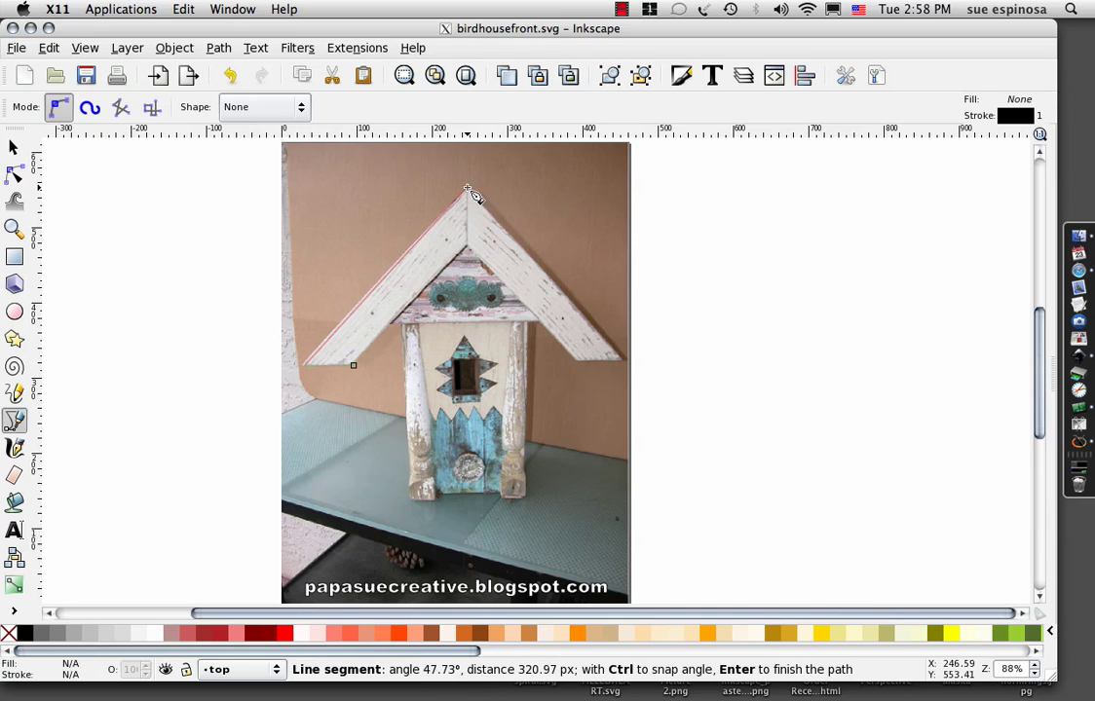
pyautogui.click(469, 190)
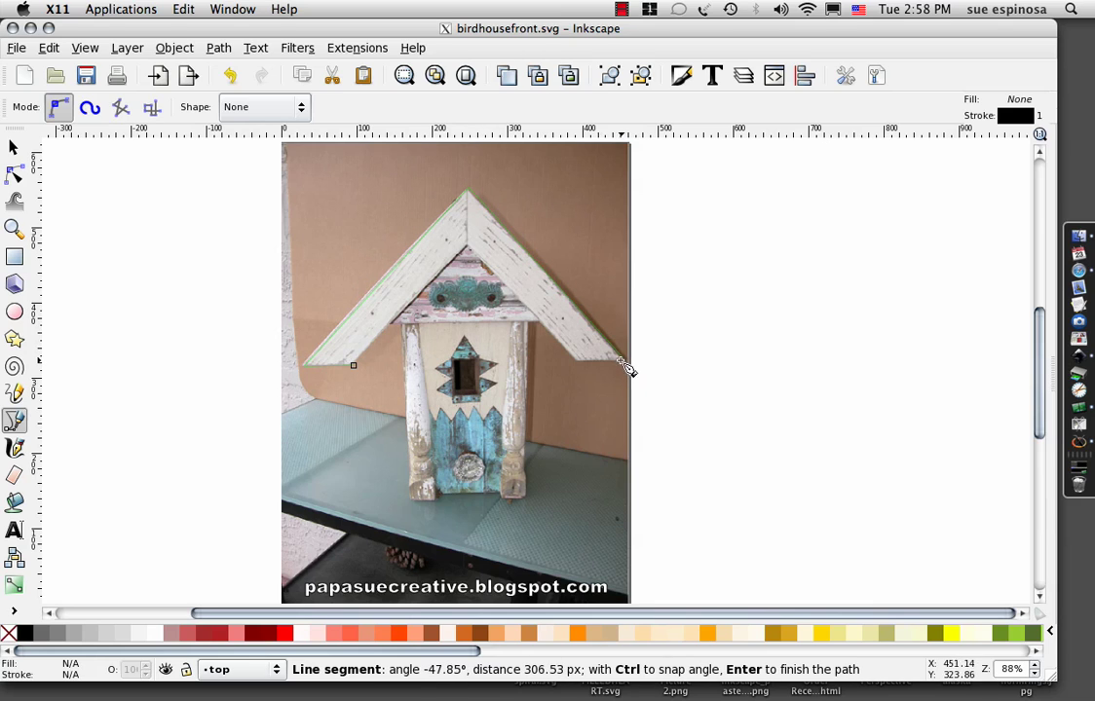
pyautogui.click(628, 360)
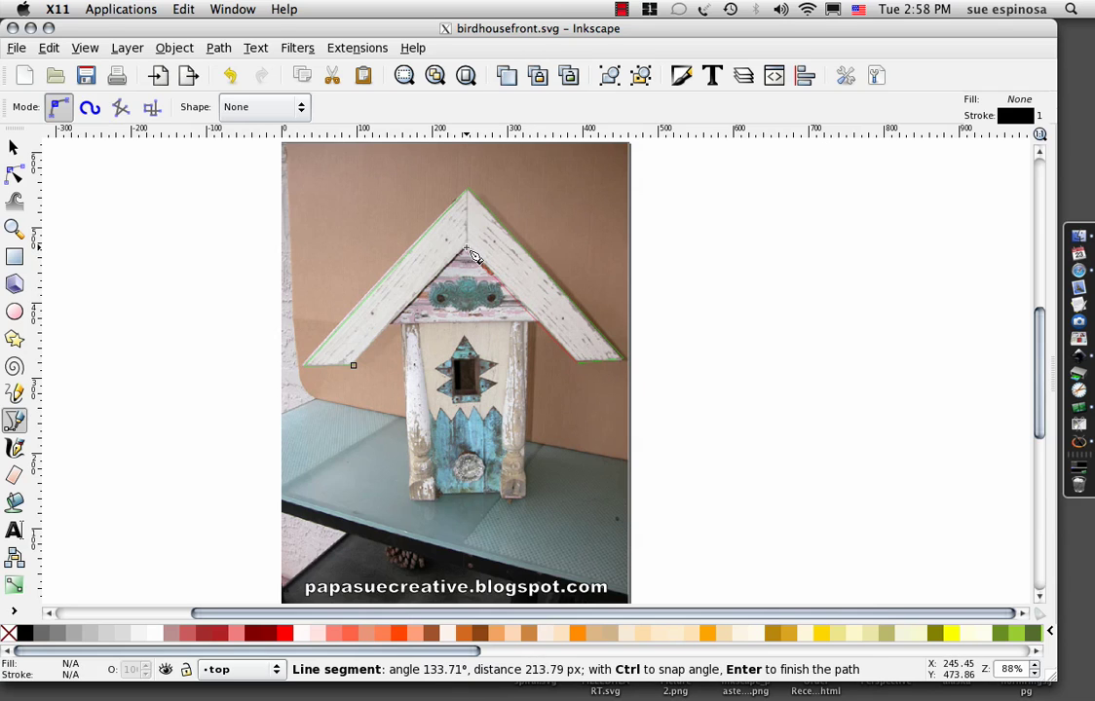
pyautogui.click(472, 256)
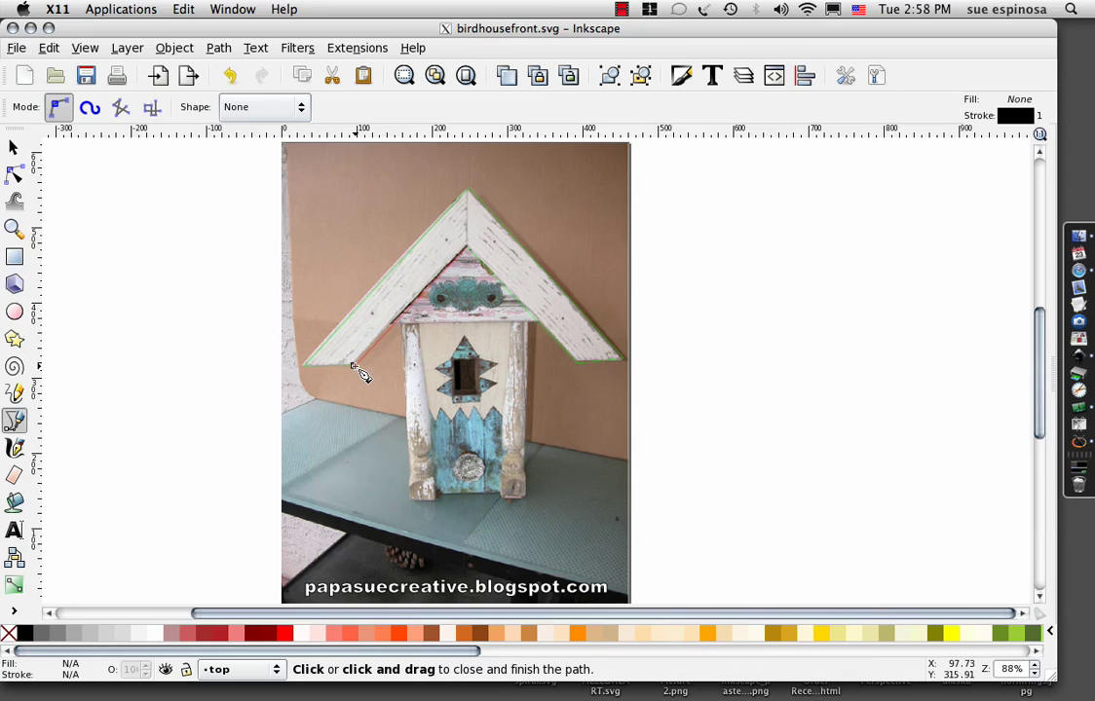
pyautogui.click(354, 367)
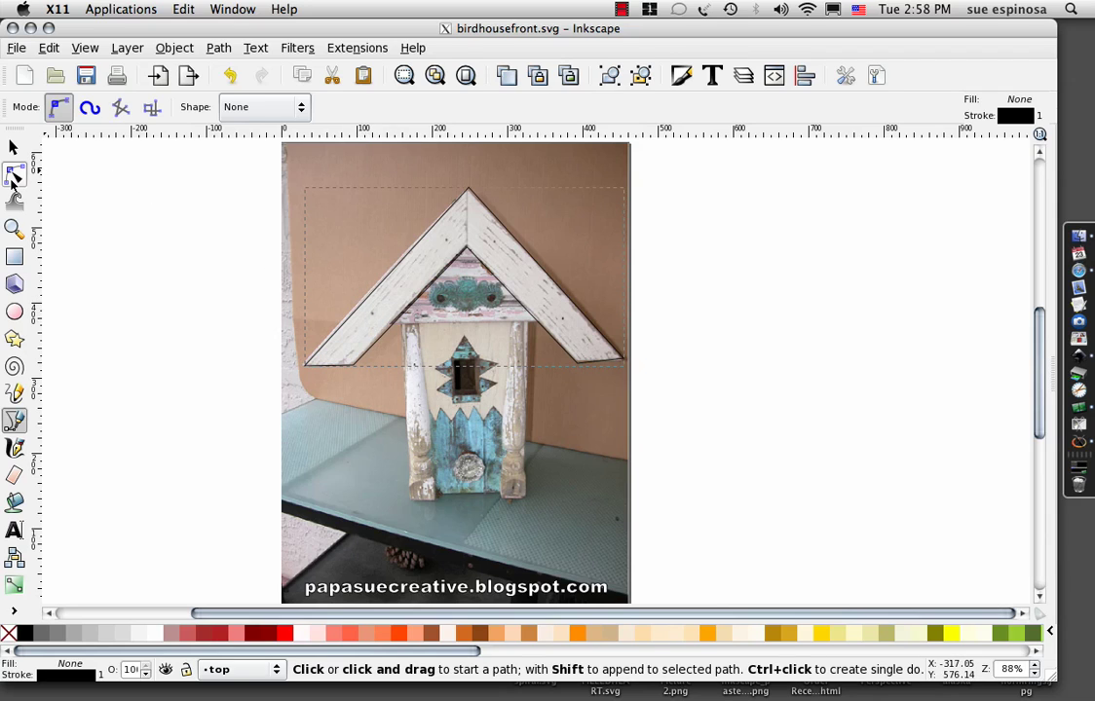
pyautogui.click(15, 174)
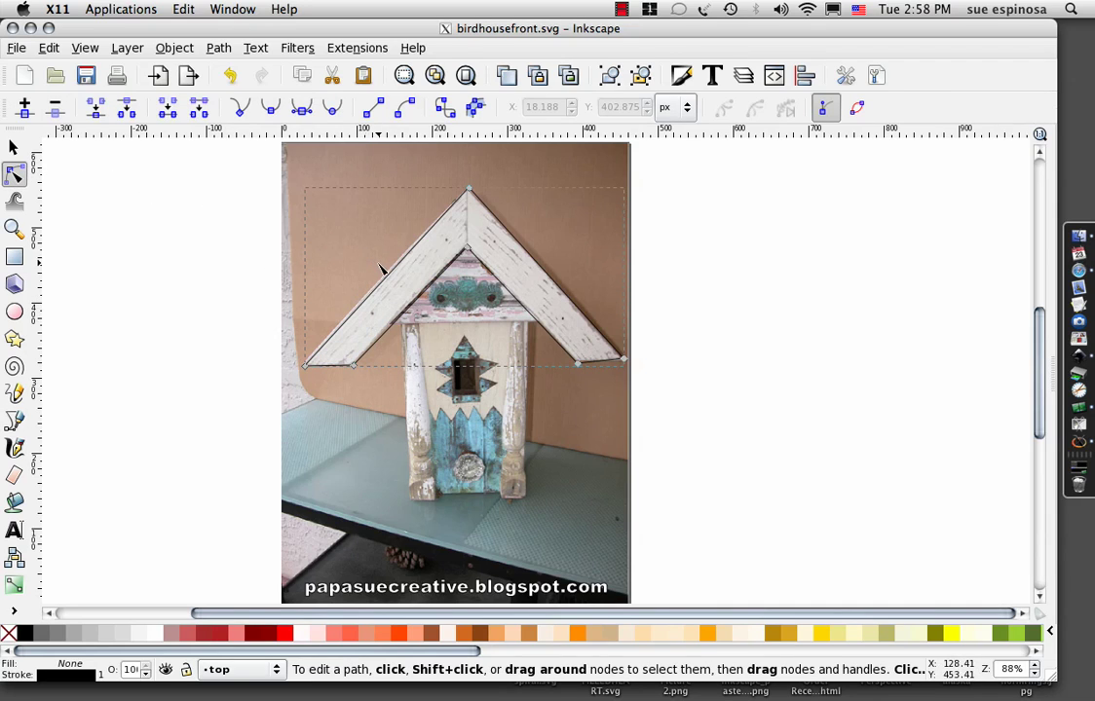
# Drag the unfilled roof outline off the photo into the empty space on its right.
pyautogui.click(14, 149)
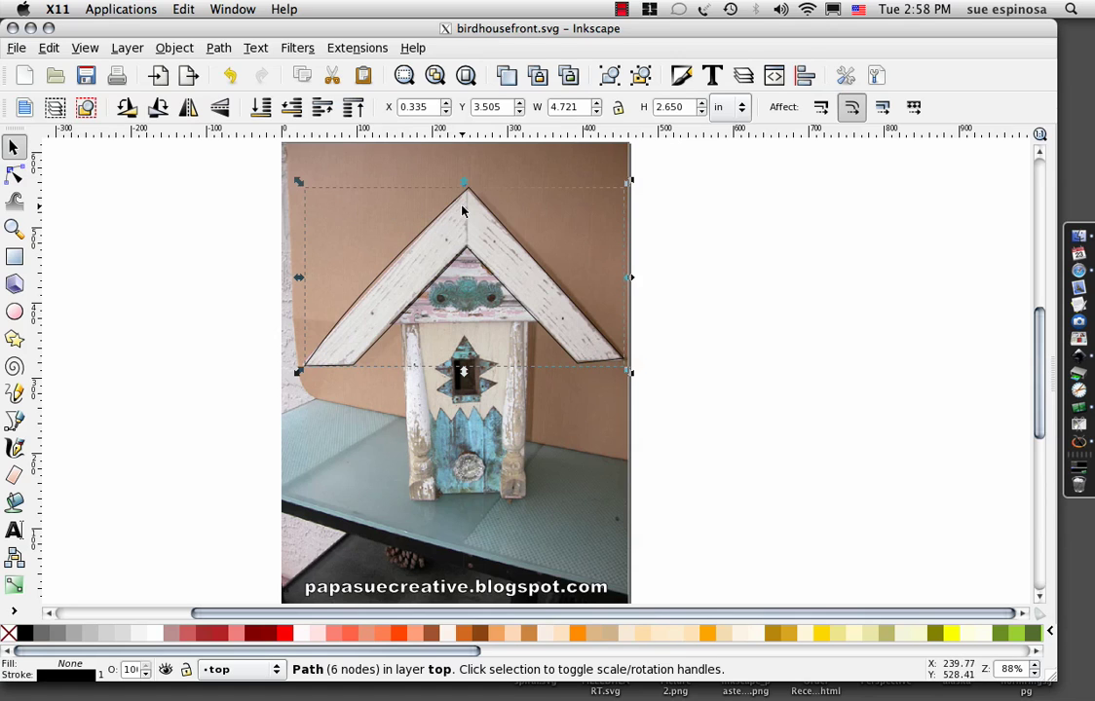
pyautogui.moveTo(461, 195); pyautogui.dragTo(812, 202)
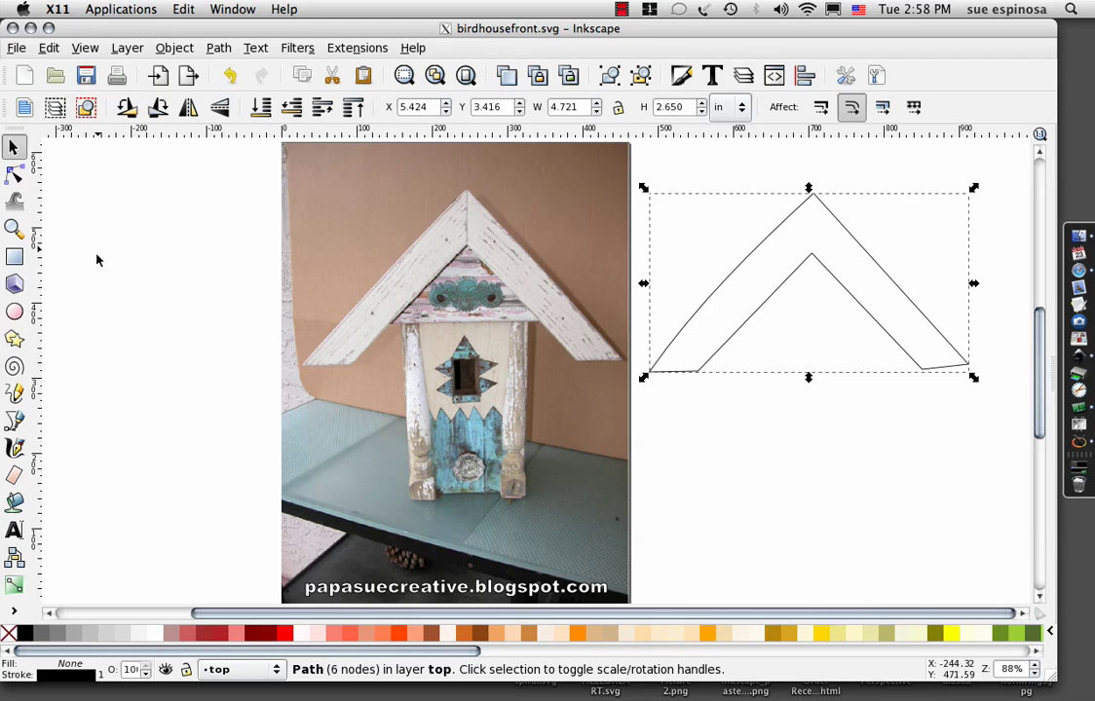
pyautogui.click(16, 421)
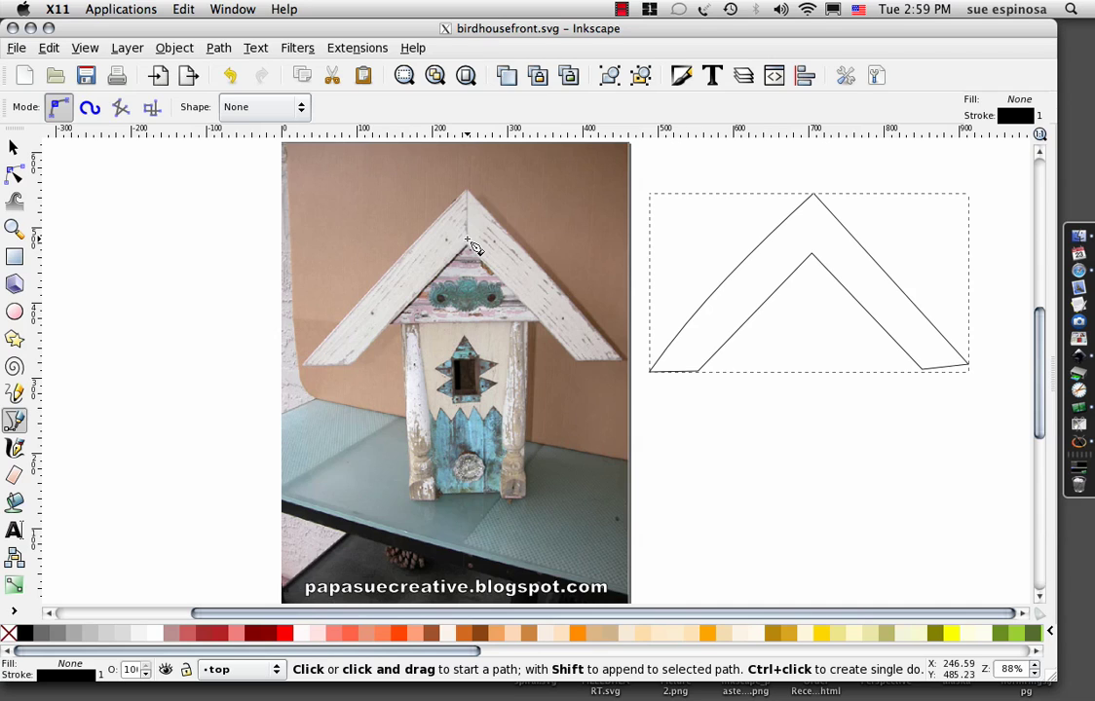
# Draw a closed three-node gable triangle and move it under the roof outline beside the photo.
pyautogui.click(466, 238)
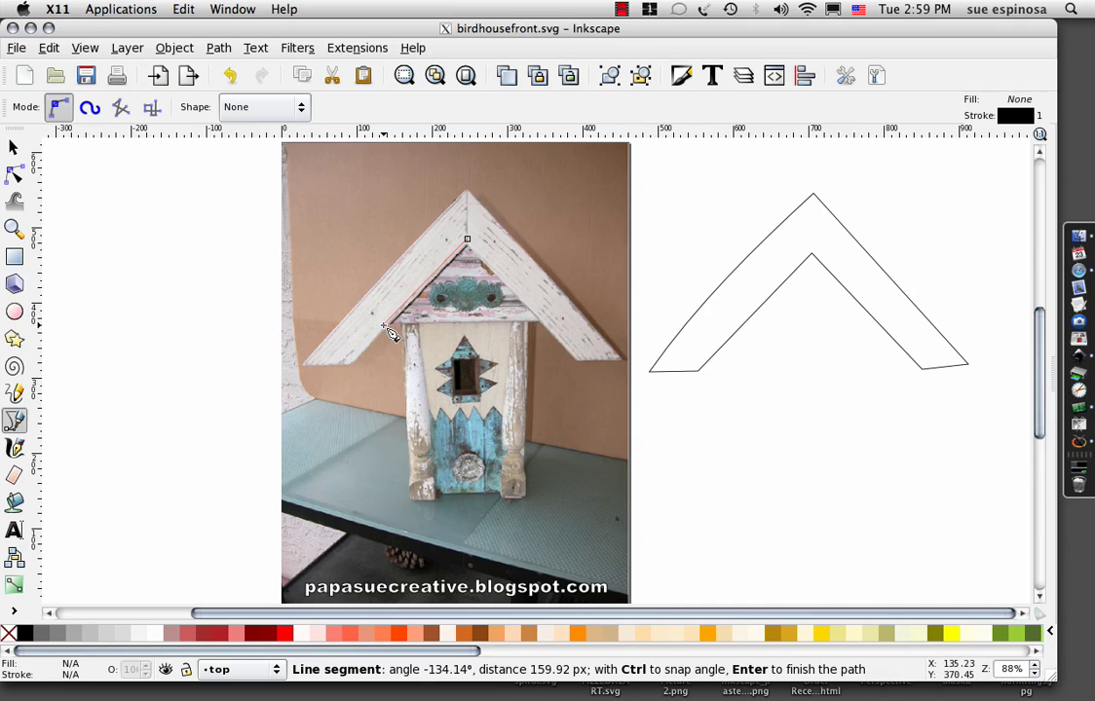
pyautogui.click(387, 328)
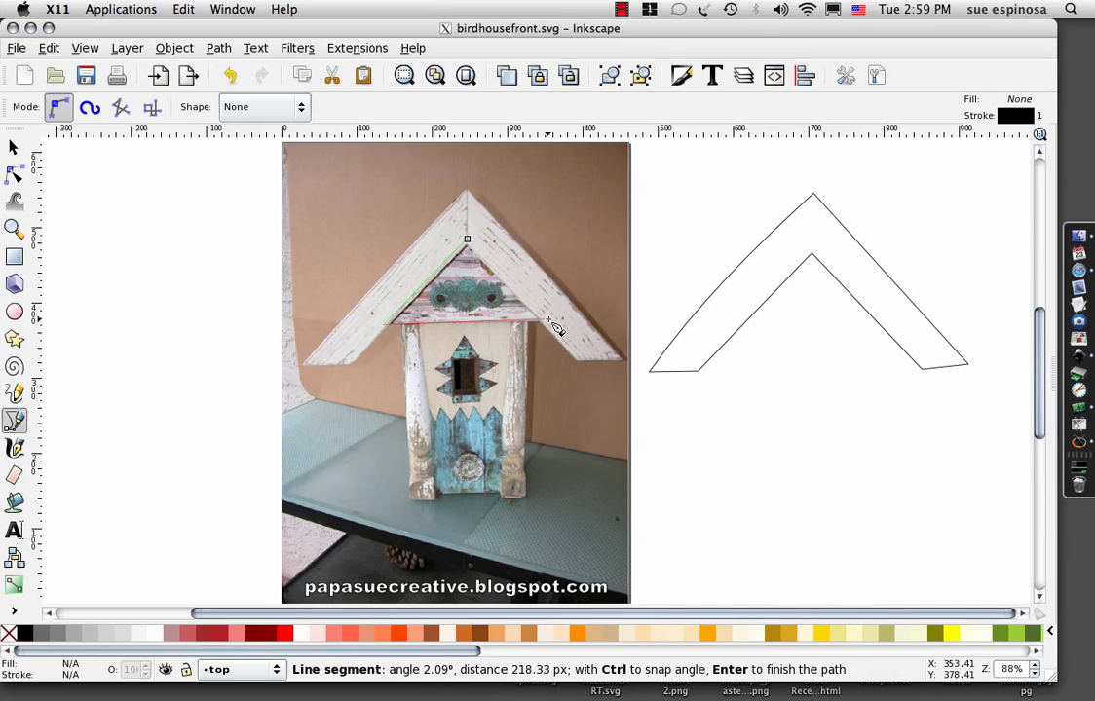
pyautogui.click(529, 320)
pyautogui.click(468, 241)
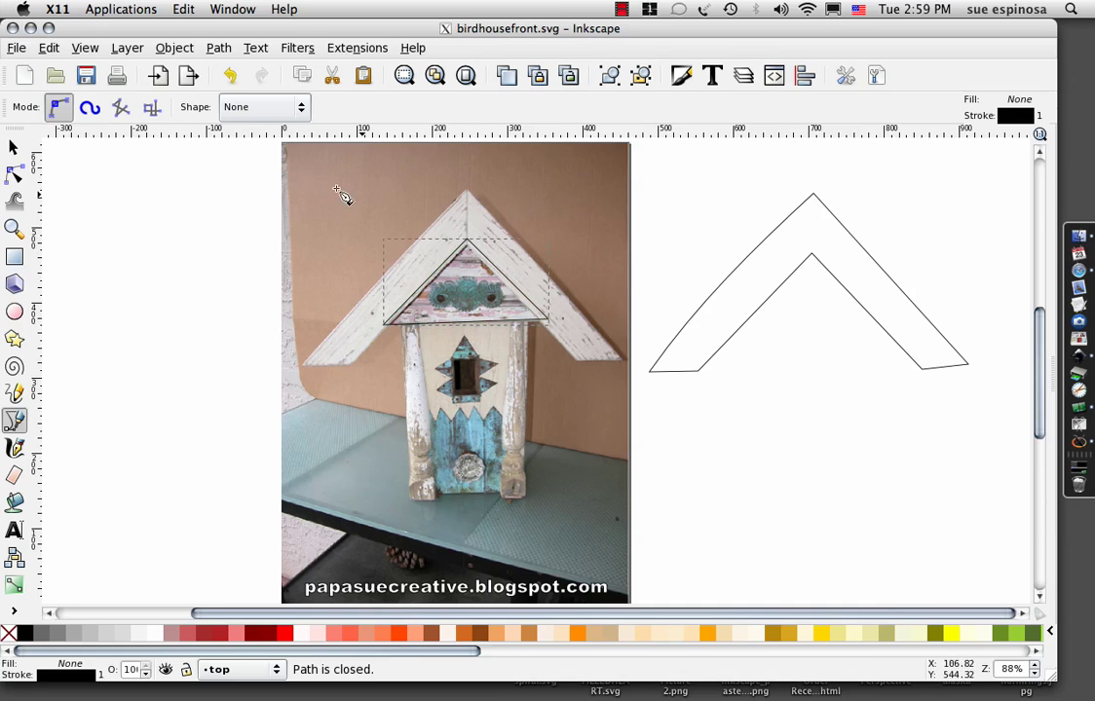
pyautogui.click(13, 146)
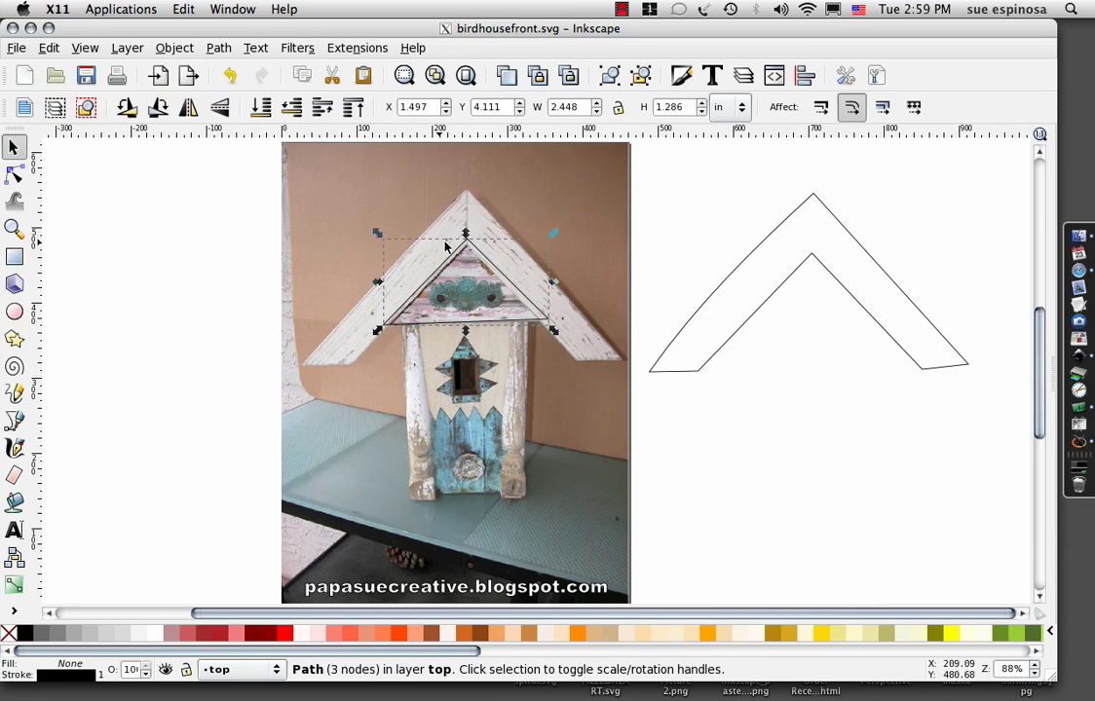
pyautogui.moveTo(489, 246); pyautogui.dragTo(826, 286)
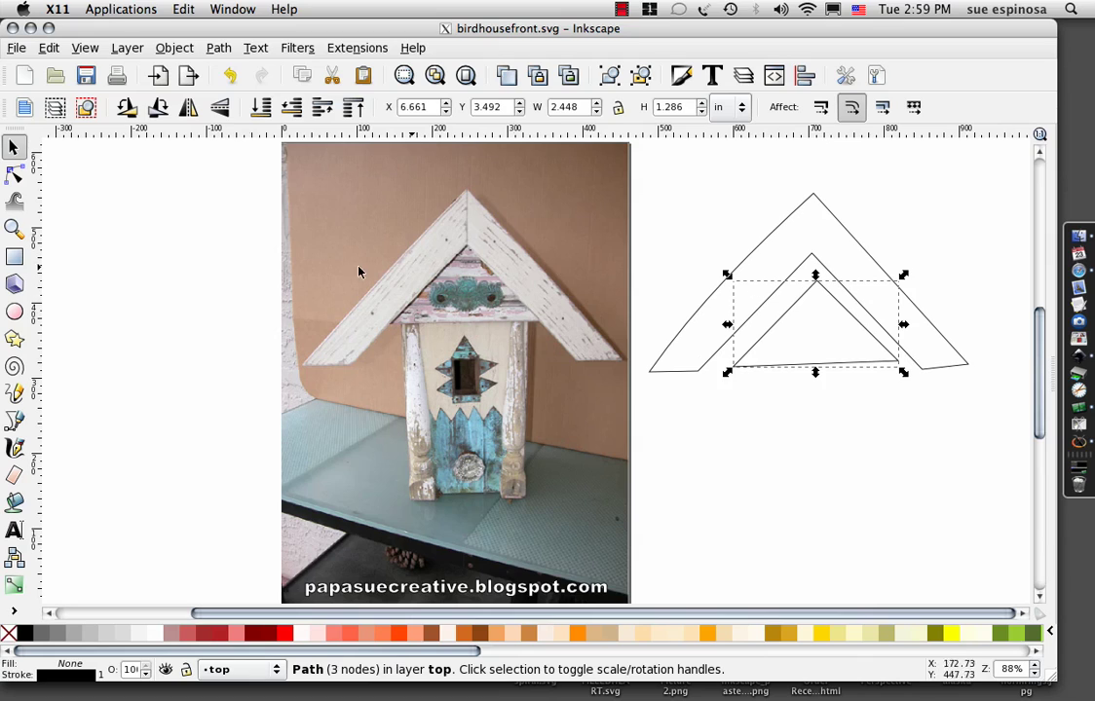
pyautogui.click(16, 420)
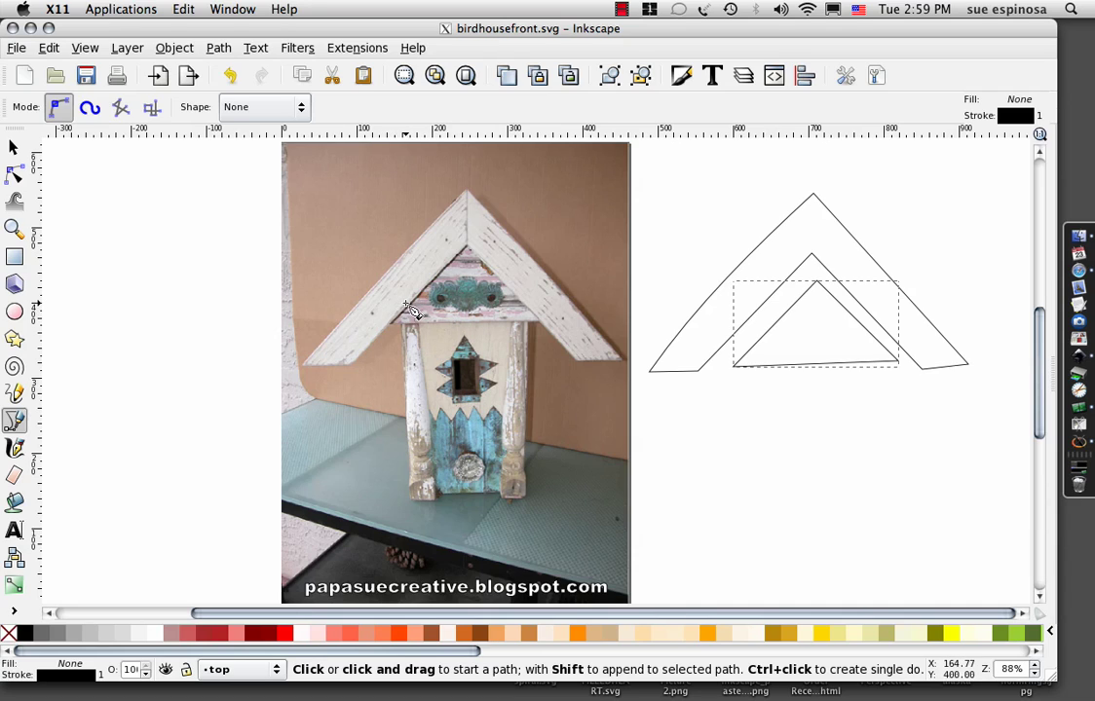
# Draw a closed four-corner body outline and drag it beside the photo under the gable.
pyautogui.click(406, 303)
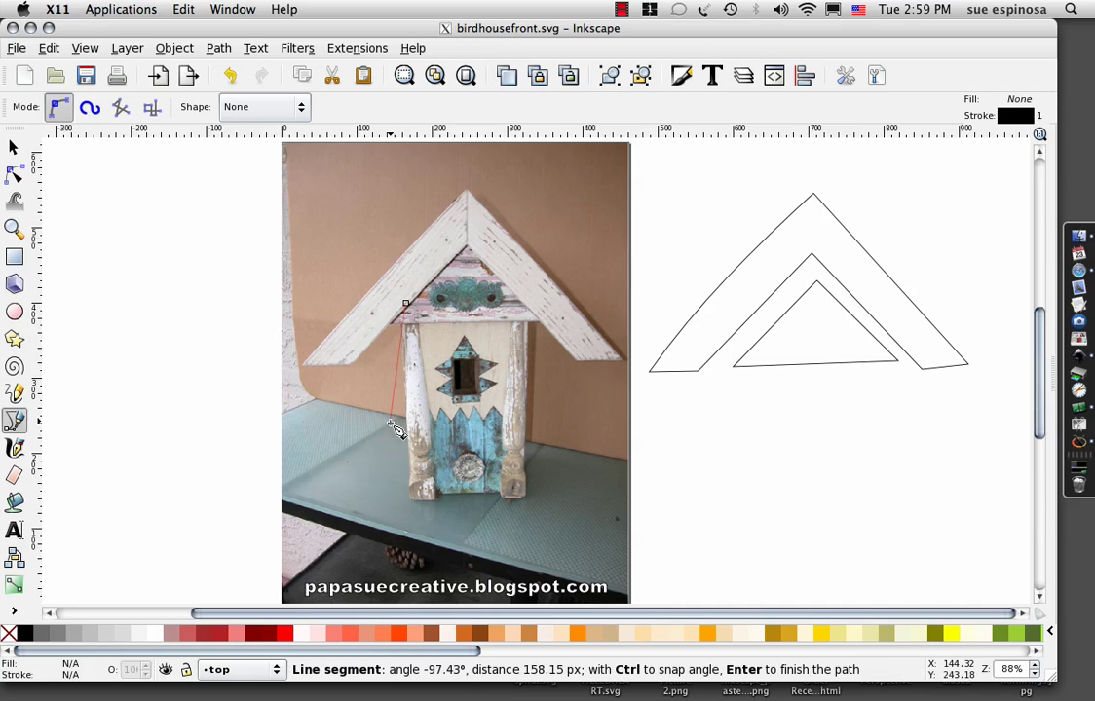
pyautogui.click(410, 501)
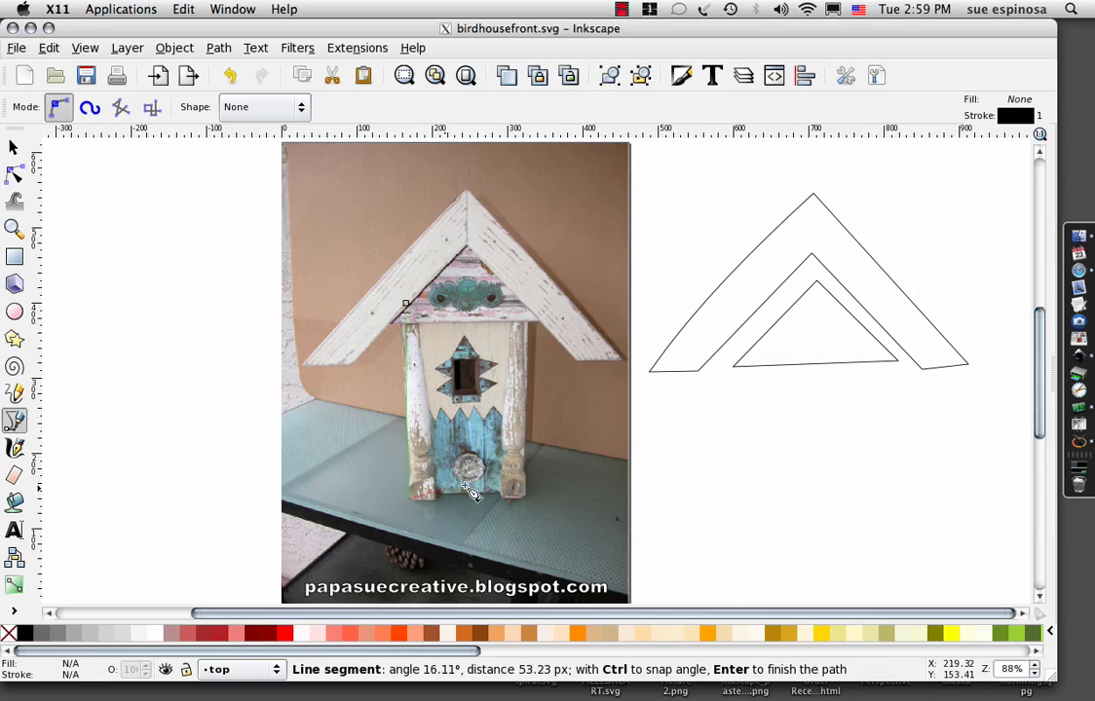
pyautogui.click(527, 494)
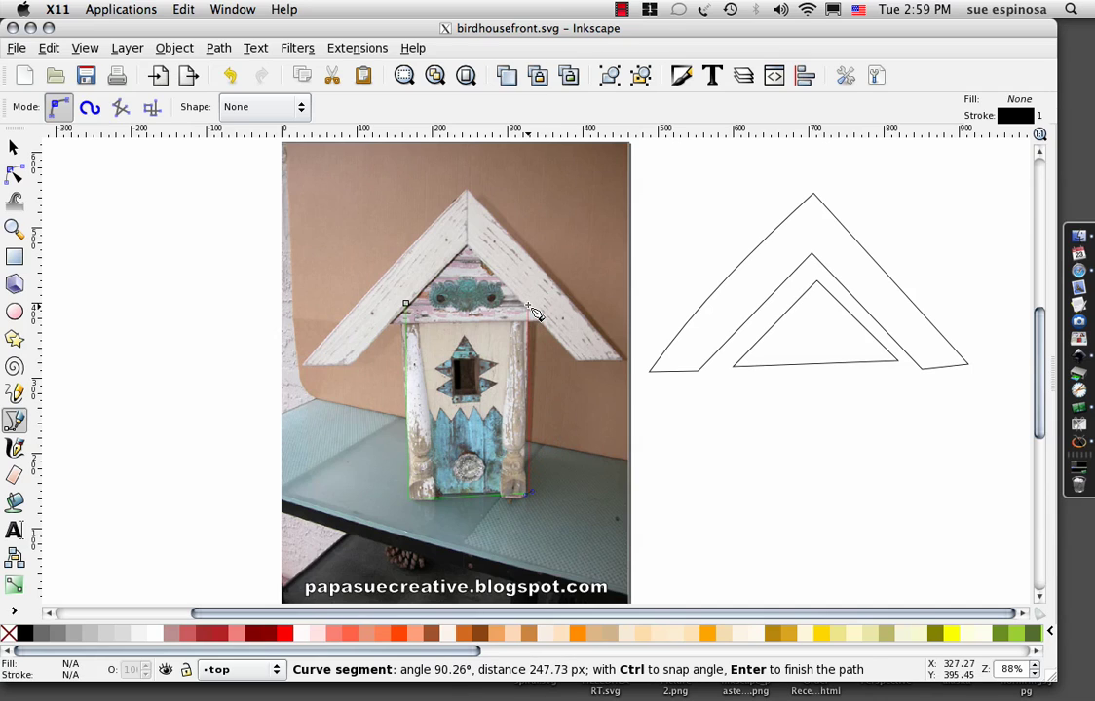
pyautogui.click(529, 311)
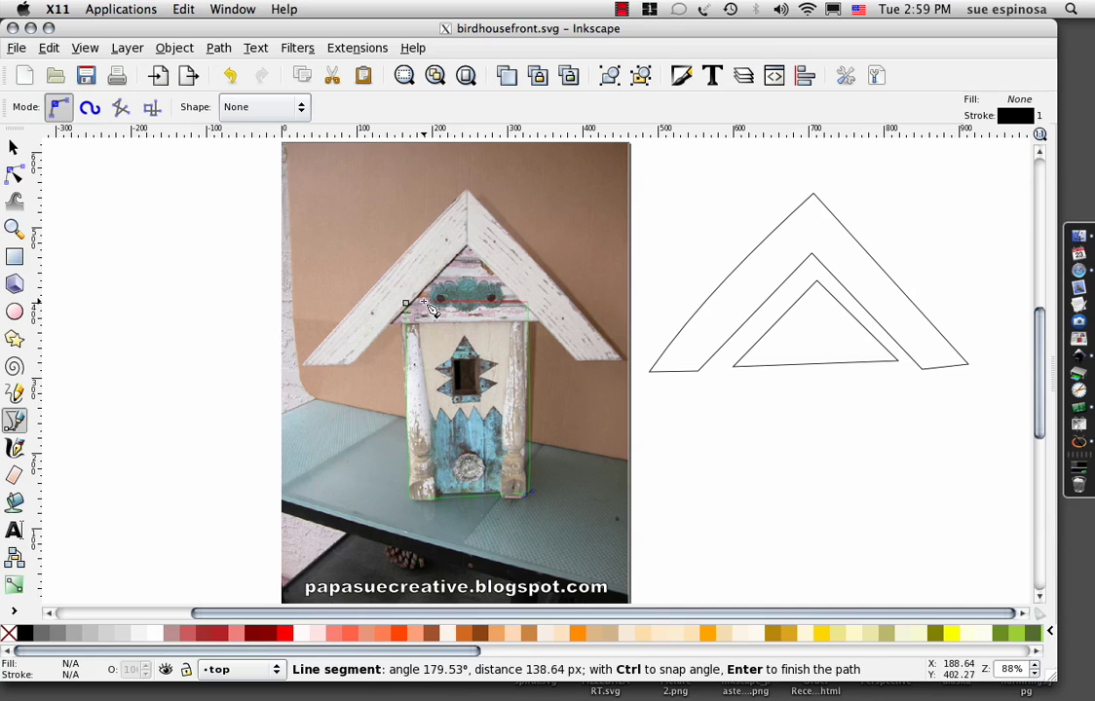
pyautogui.click(409, 307)
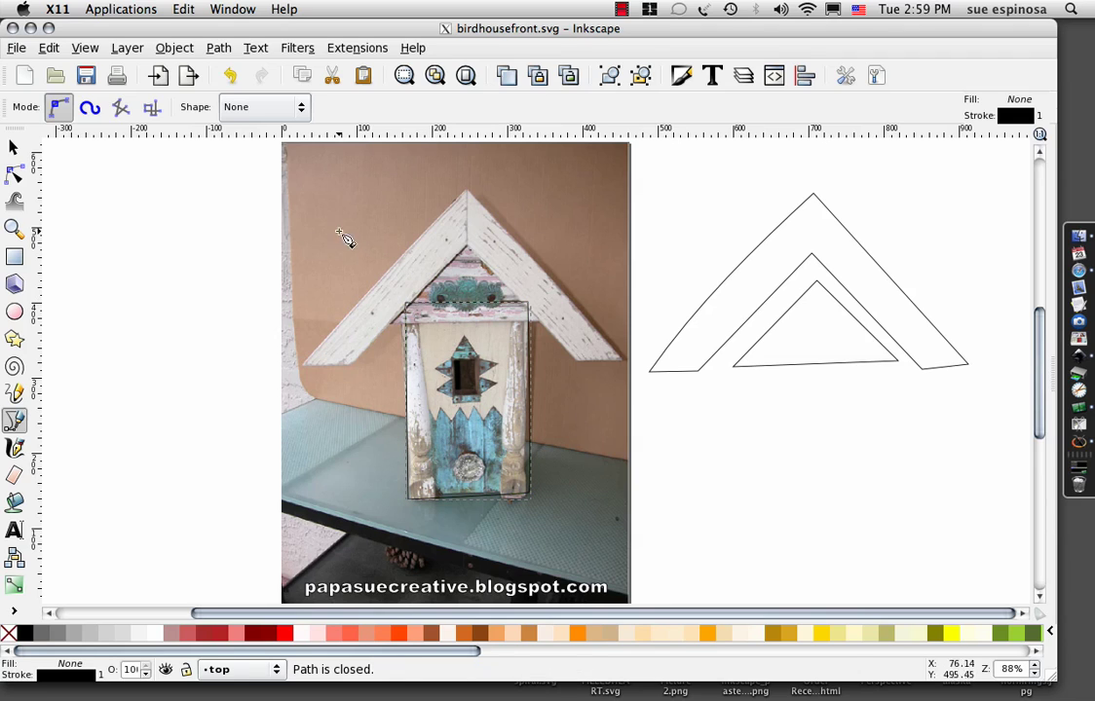
pyautogui.click(13, 147)
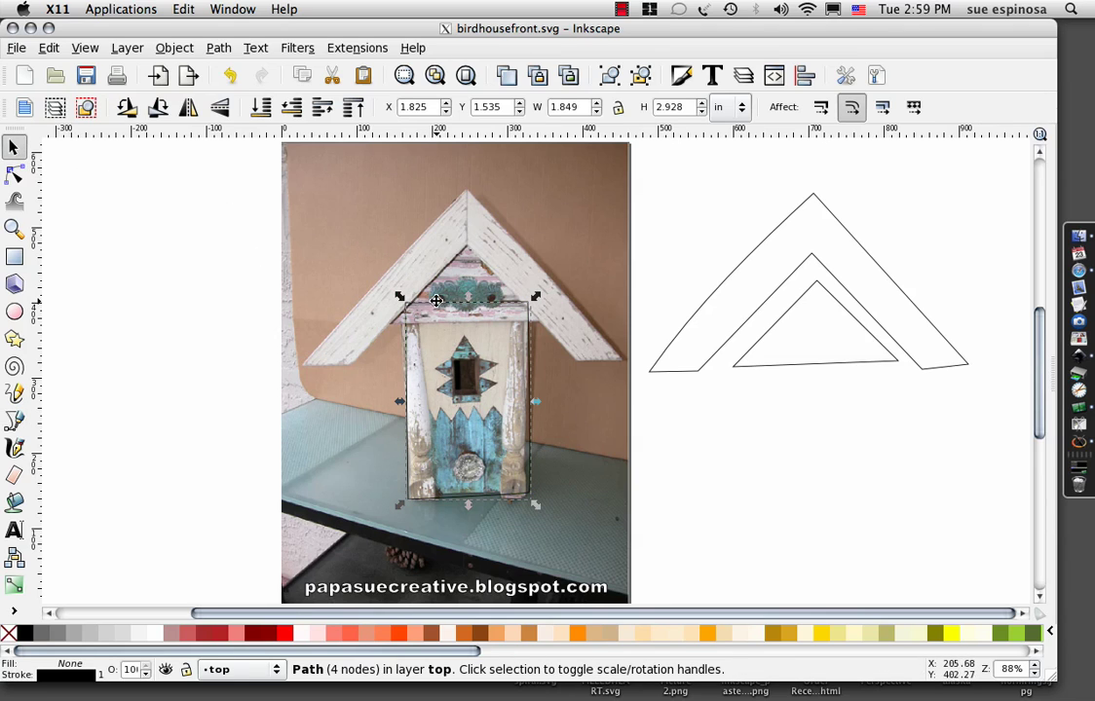
pyautogui.moveTo(442, 305); pyautogui.dragTo(802, 363)
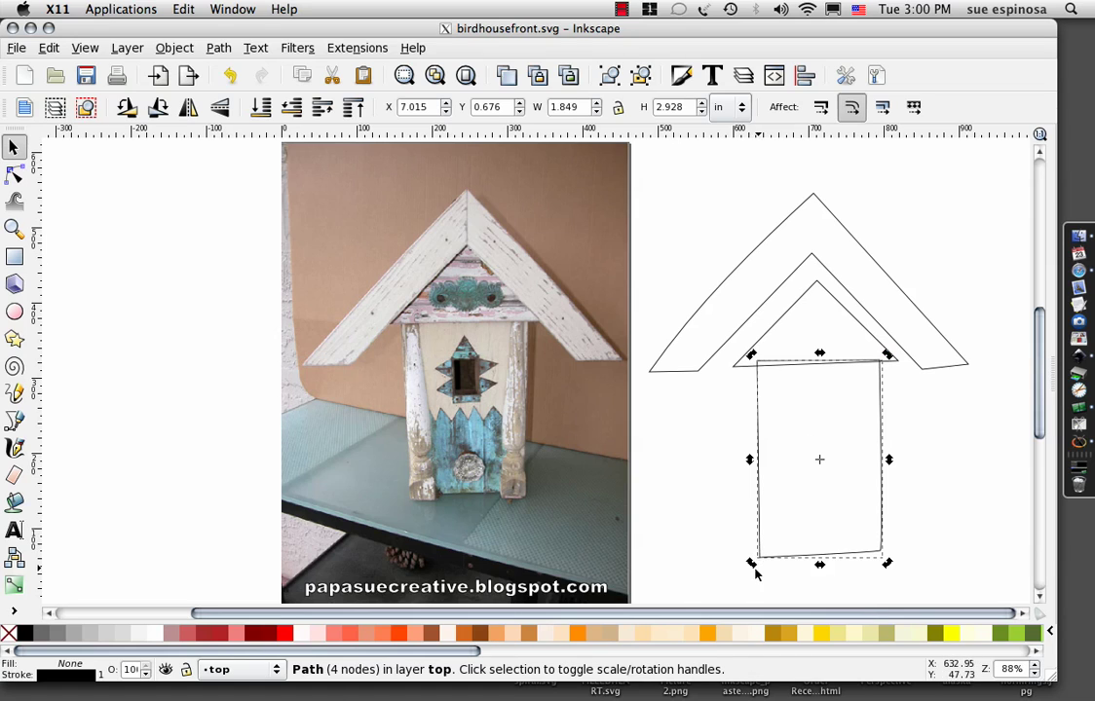
# Rotate the body about -0.9°, nudge gable and body up under the roof, then select all.
pyautogui.moveTo(752, 564); pyautogui.dragTo(753, 564)
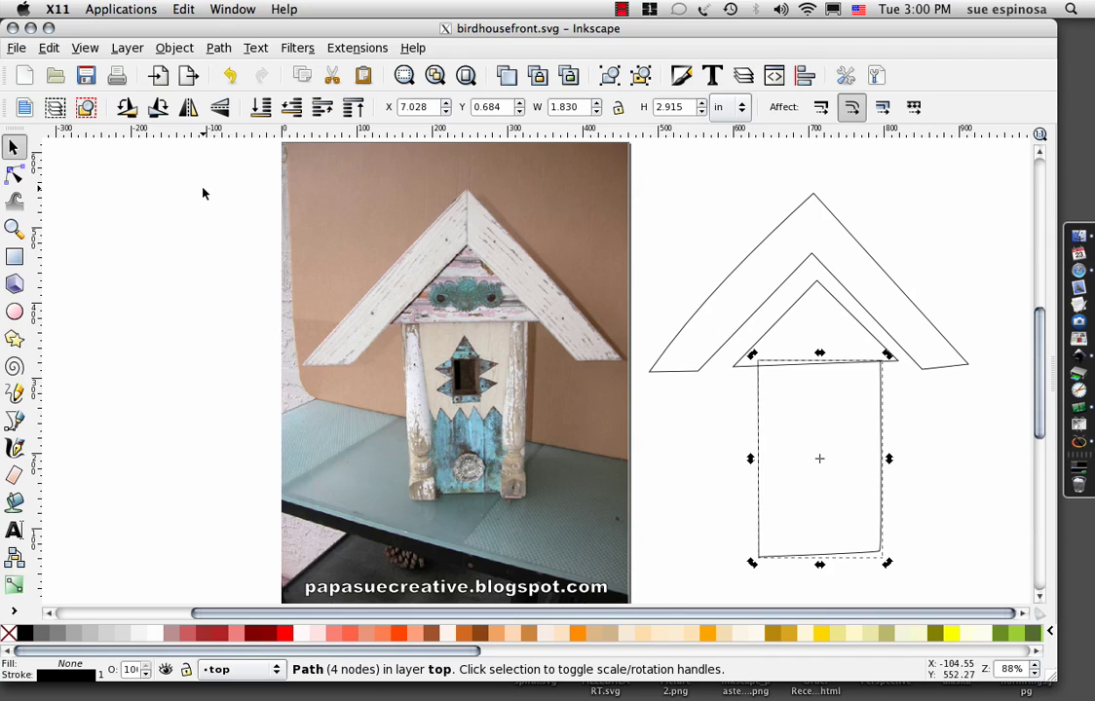
pyautogui.click(14, 146)
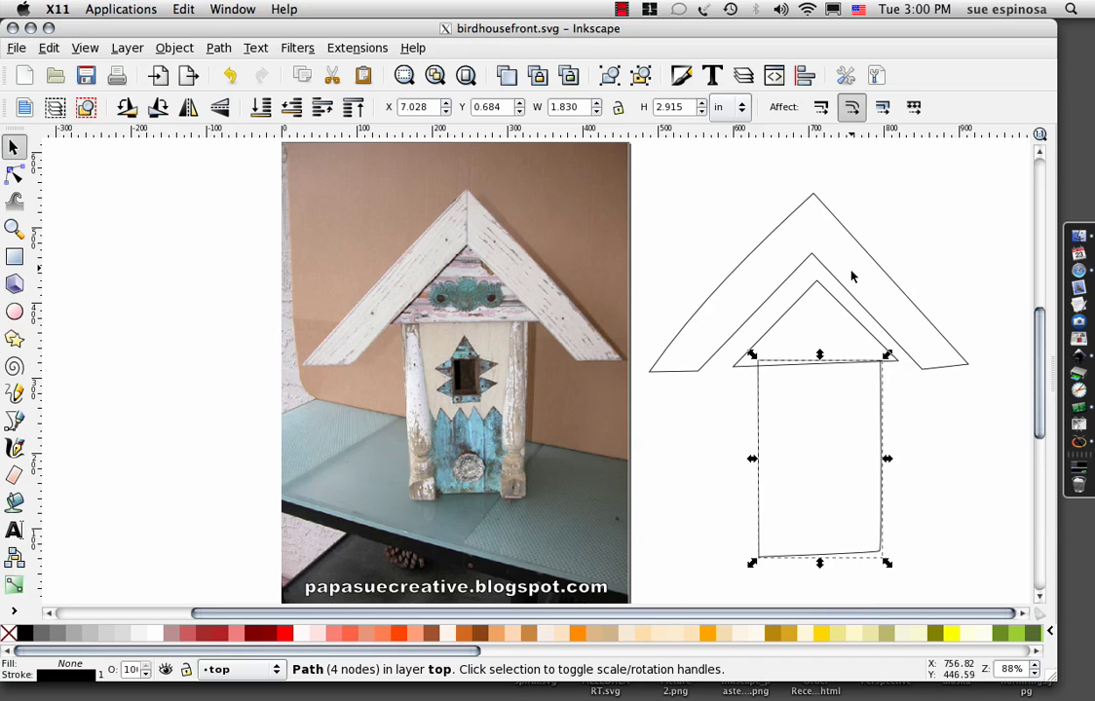
pyautogui.click(820, 265)
pyautogui.moveTo(820, 265); pyautogui.dragTo(814, 255)
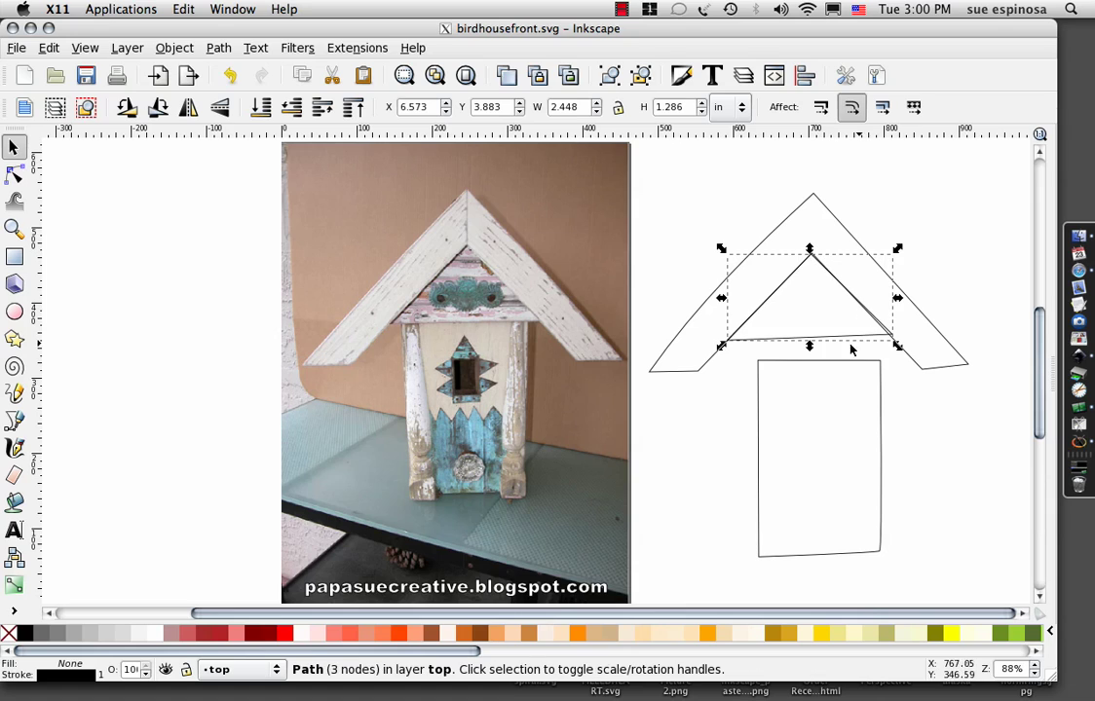
pyautogui.click(834, 362)
pyautogui.moveTo(832, 360); pyautogui.dragTo(823, 333)
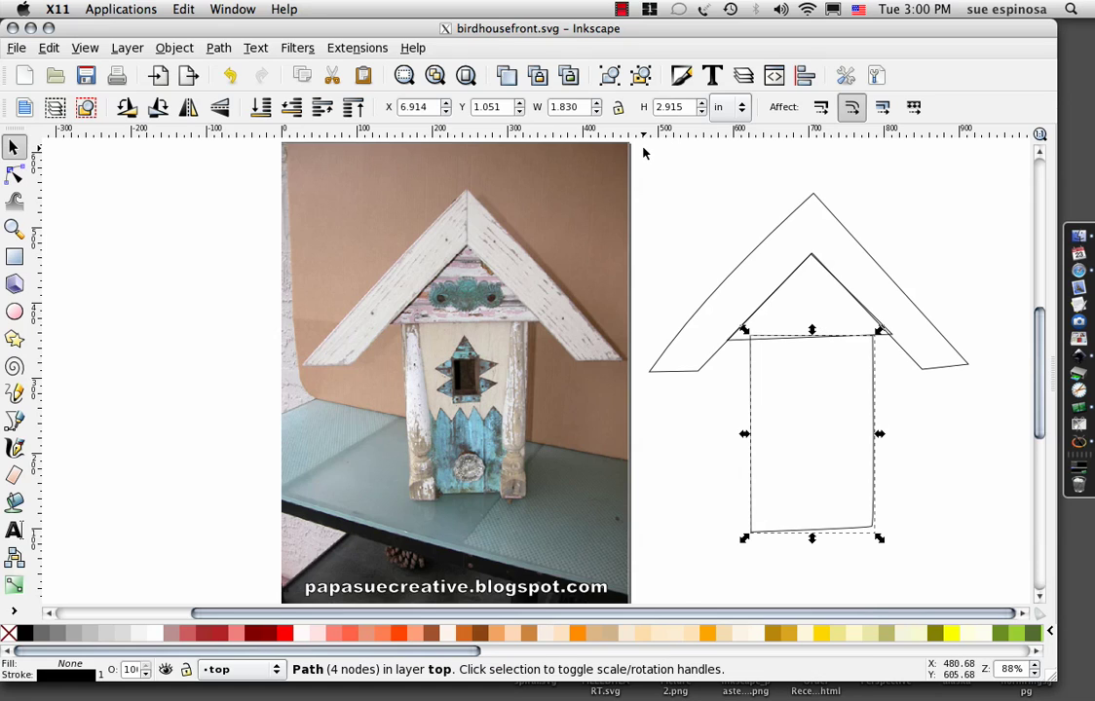
pyautogui.moveTo(643, 152)
pyautogui.mouseDown()
pyautogui.moveTo(899, 237)
pyautogui.moveTo(1002, 545)
pyautogui.moveTo(1003, 584)
pyautogui.mouseUp()
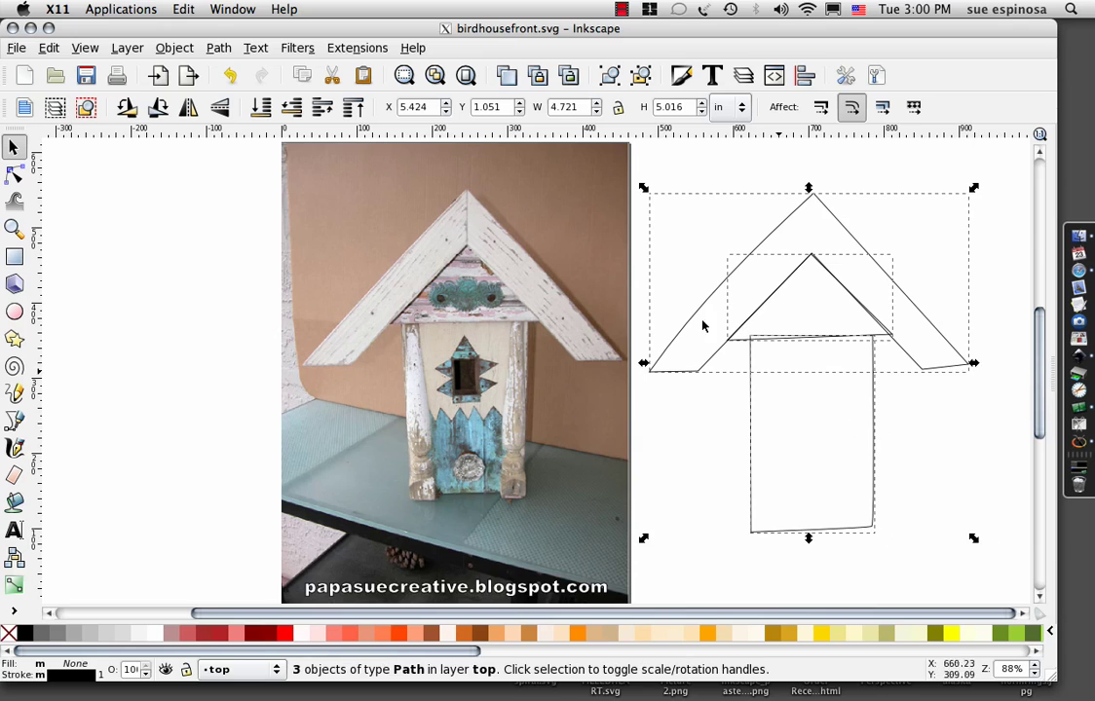
# Duplicate the roof, gable and body outlines and move the copy left of the photo.
pyautogui.click(53, 49)
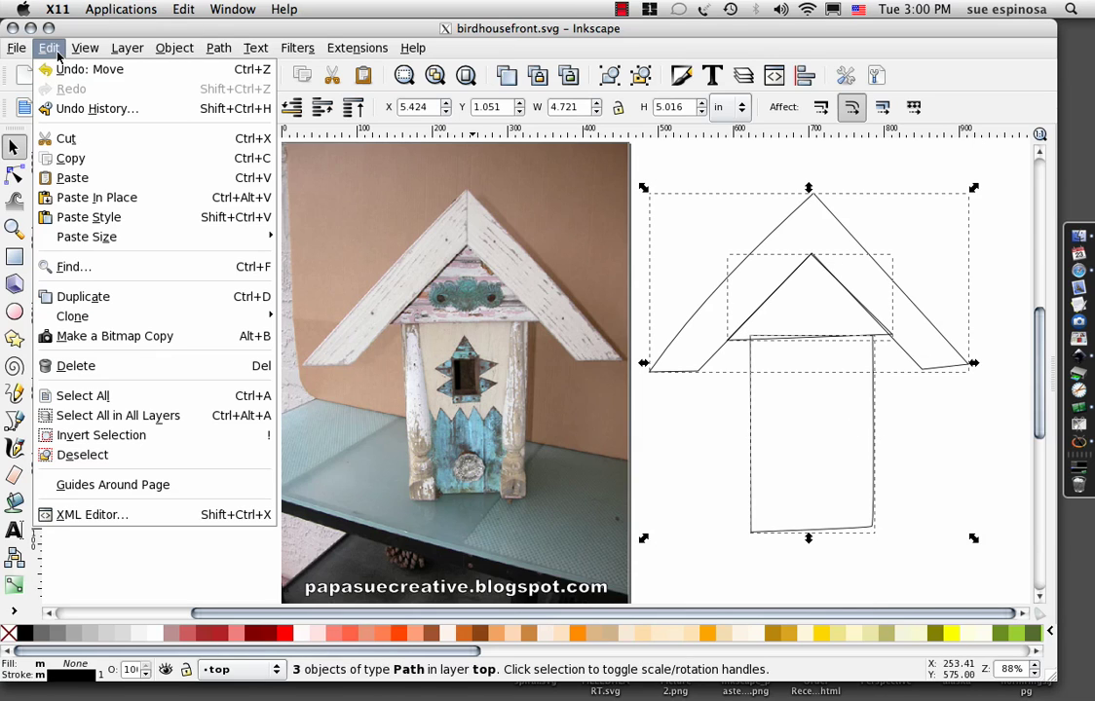
pyautogui.click(107, 296)
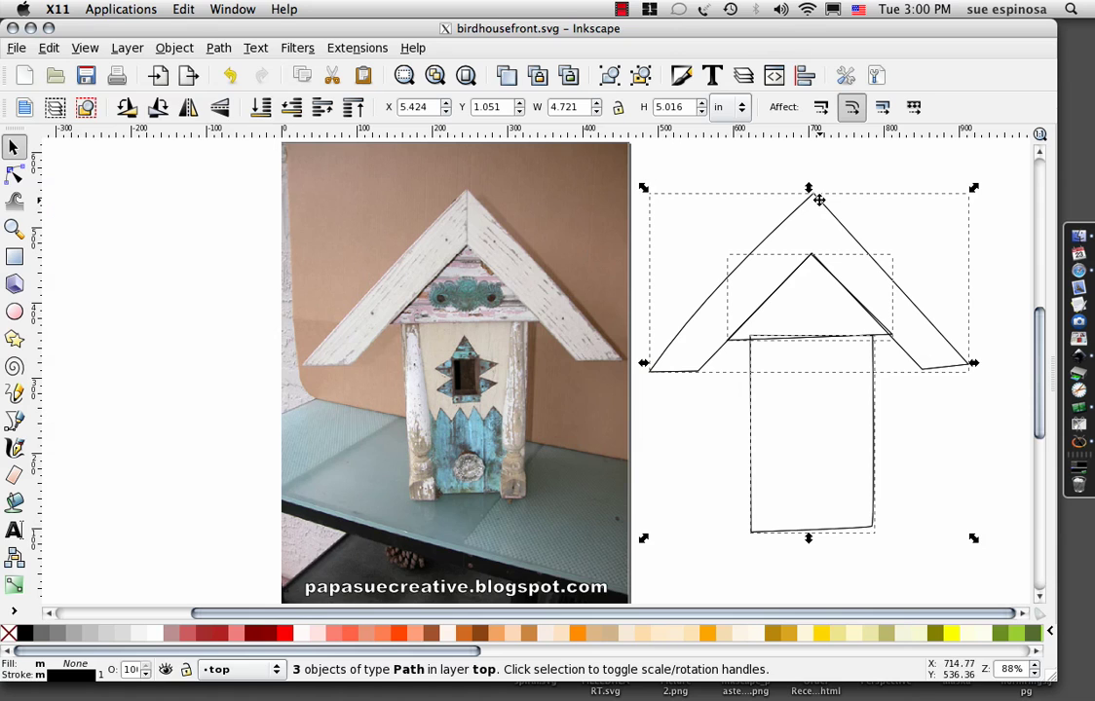
pyautogui.moveTo(797, 198); pyautogui.dragTo(115, 191)
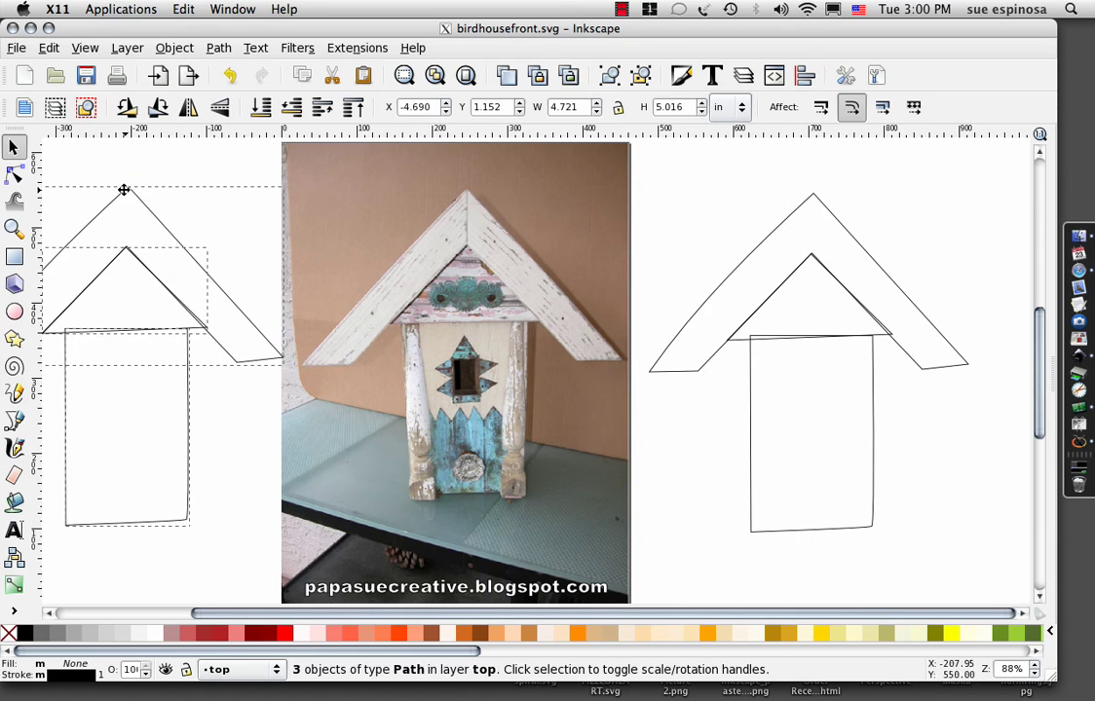
pyautogui.moveTo(257, 614); pyautogui.dragTo(145, 620)
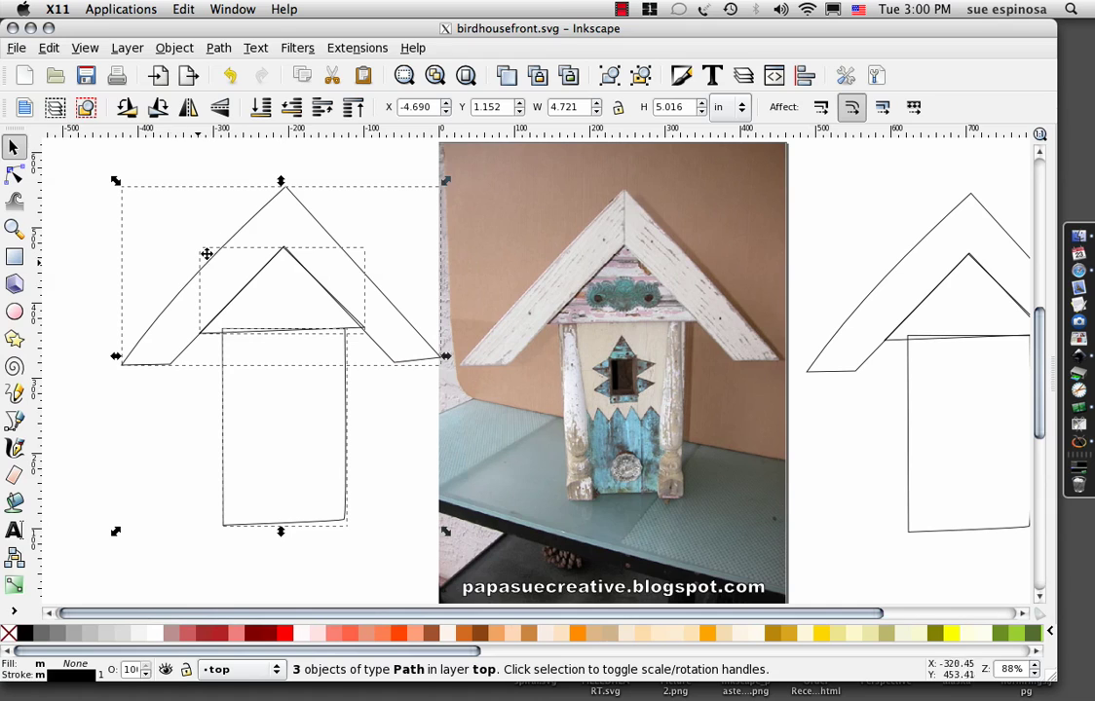
# Merge the three copied pieces into one path with Path > Union.
pyautogui.click(219, 48)
pyautogui.click(206, 125)
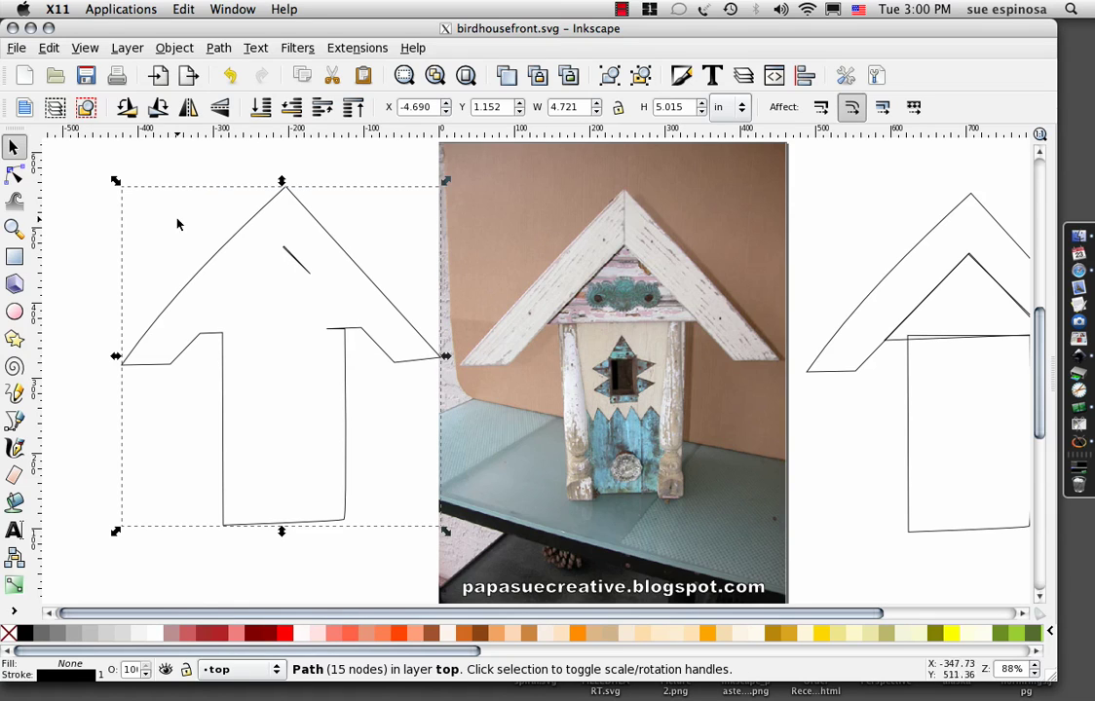
pyautogui.click(14, 173)
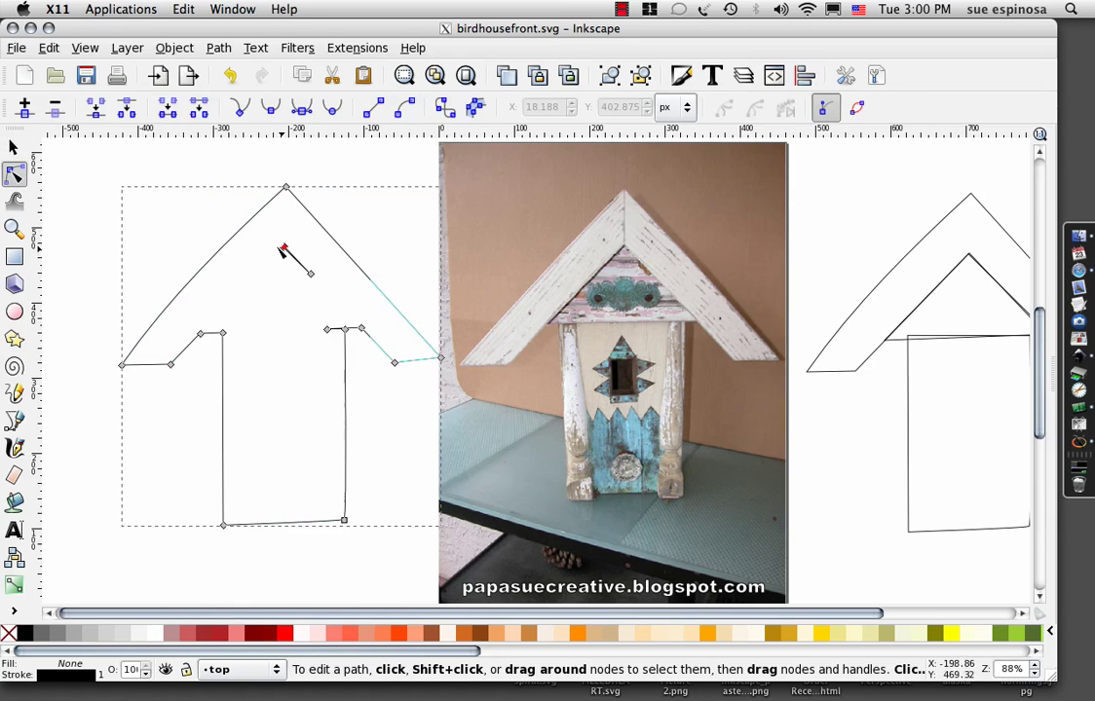
# Delete the stray diagonal segment's nodes and the extra roof-body junction node, leaving 11 nodes.
pyautogui.moveTo(269, 235); pyautogui.dragTo(317, 306)
pyautogui.click(55, 110)
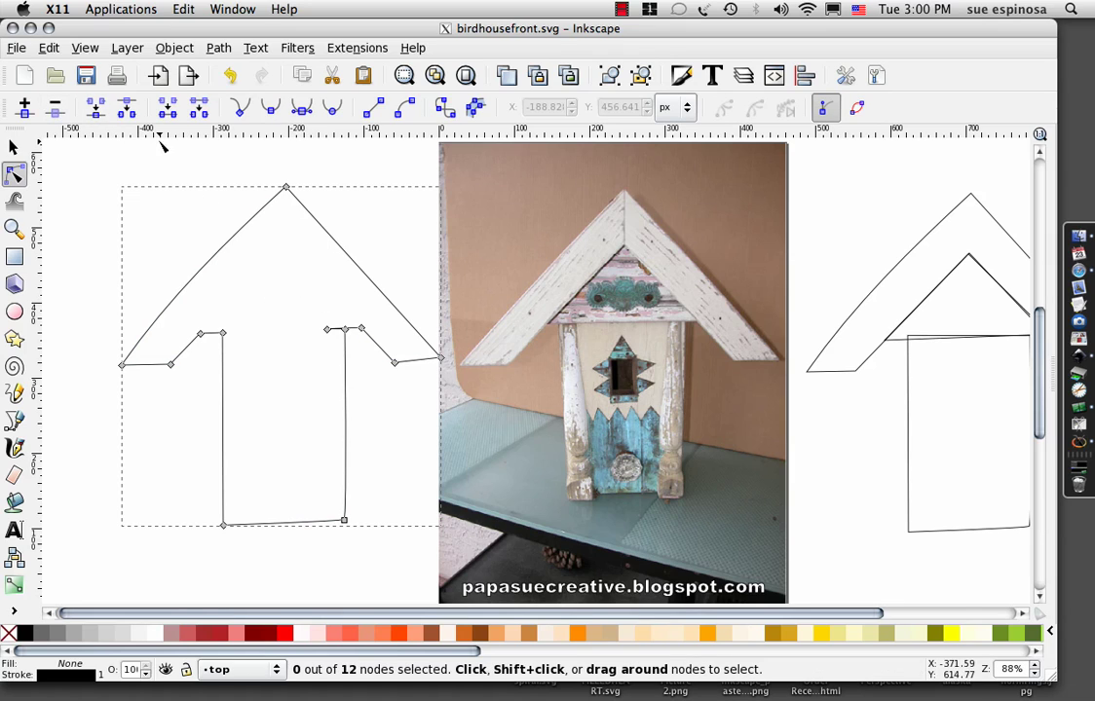
pyautogui.click(325, 328)
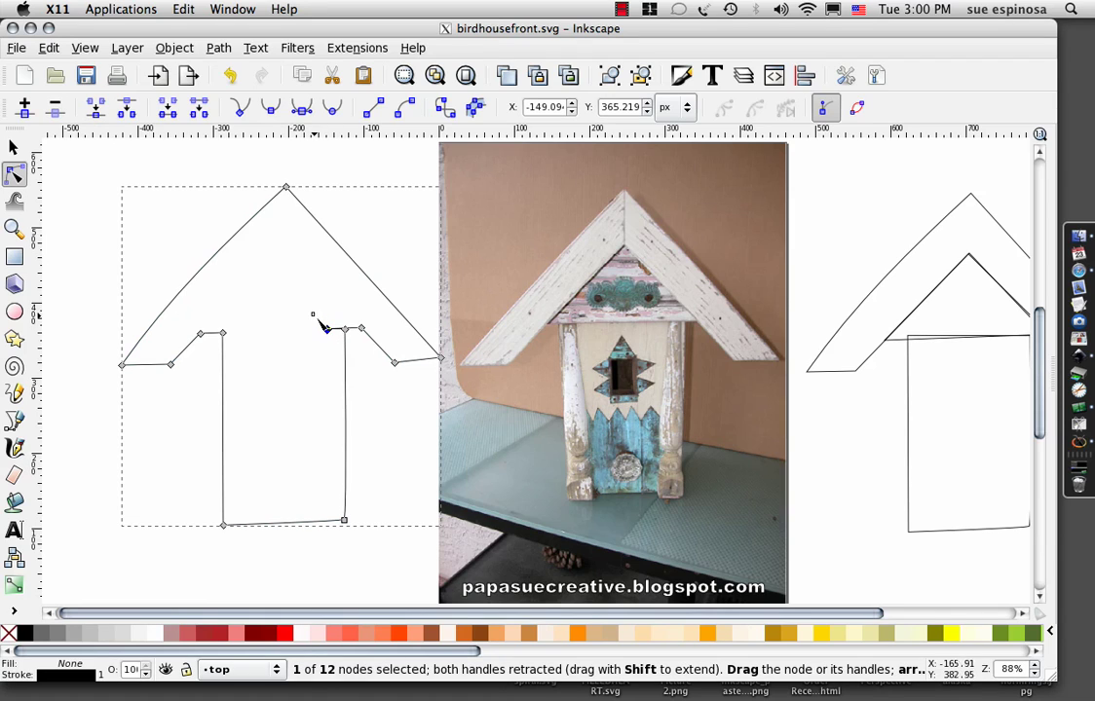
pyautogui.moveTo(312, 309); pyautogui.dragTo(341, 346)
pyautogui.click(55, 107)
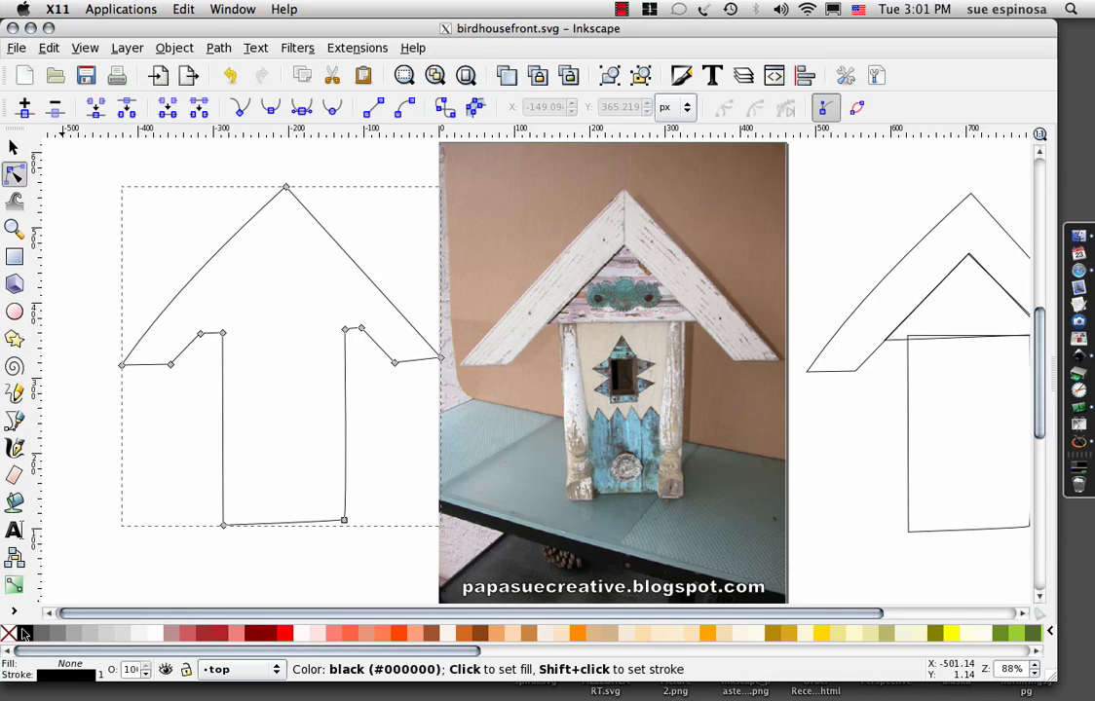
# Fill the merged house shape black and apply Path > Outset three times.
pyautogui.click(24, 634)
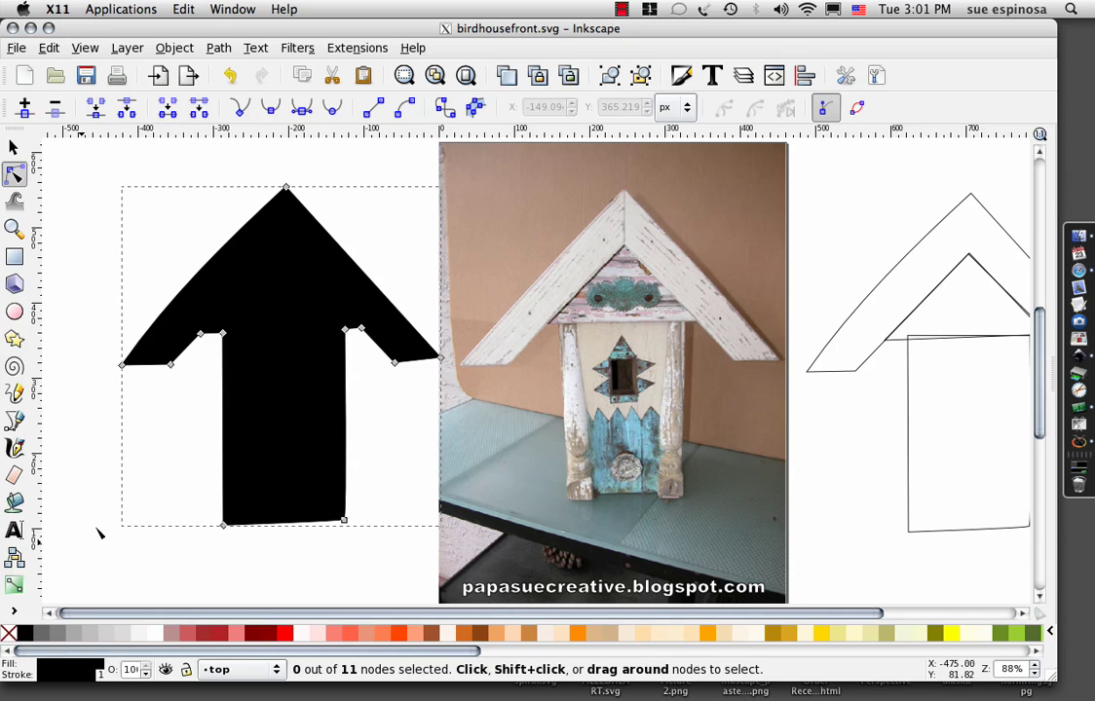
pyautogui.click(218, 48)
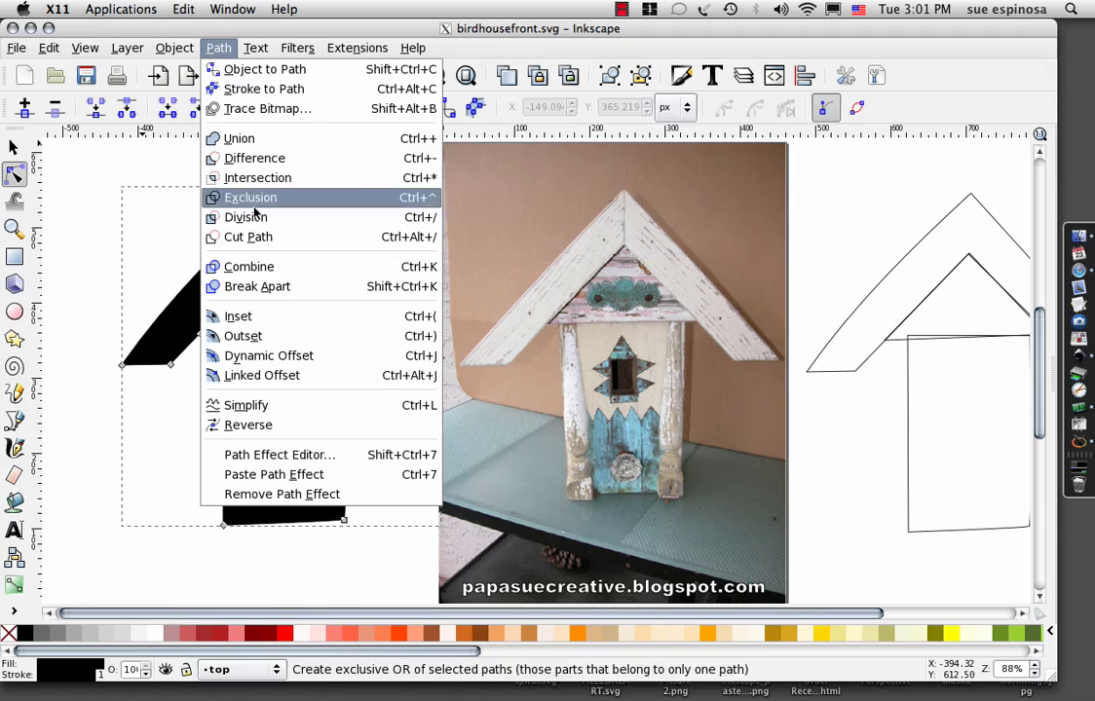
pyautogui.click(281, 335)
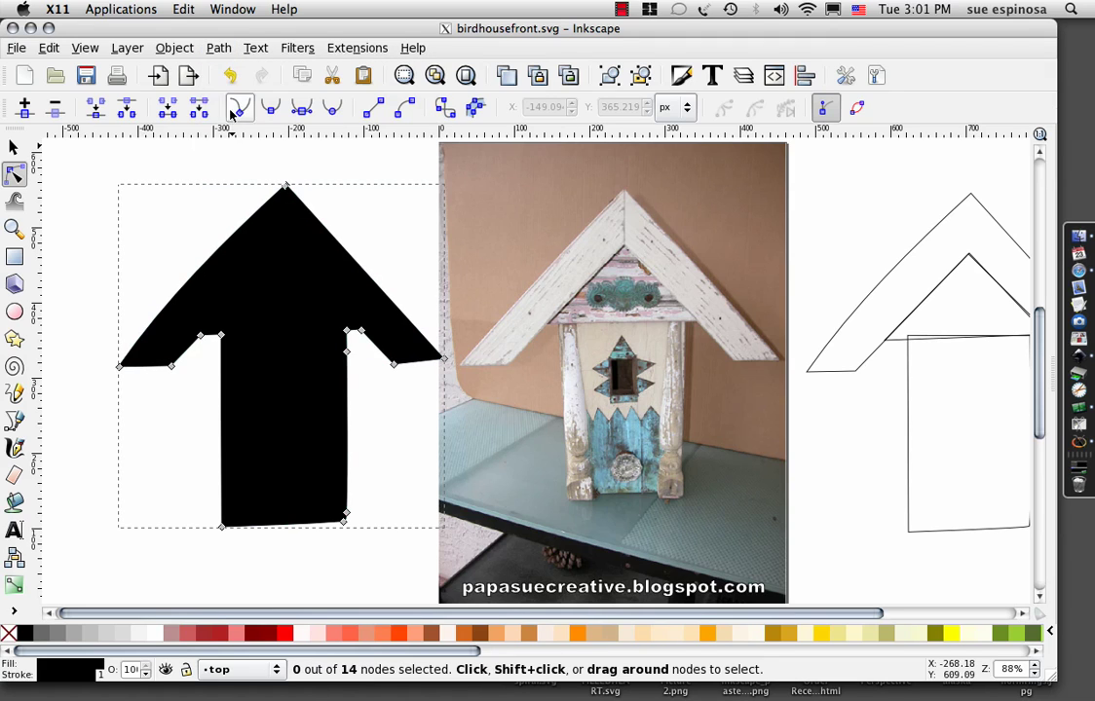
pyautogui.click(218, 47)
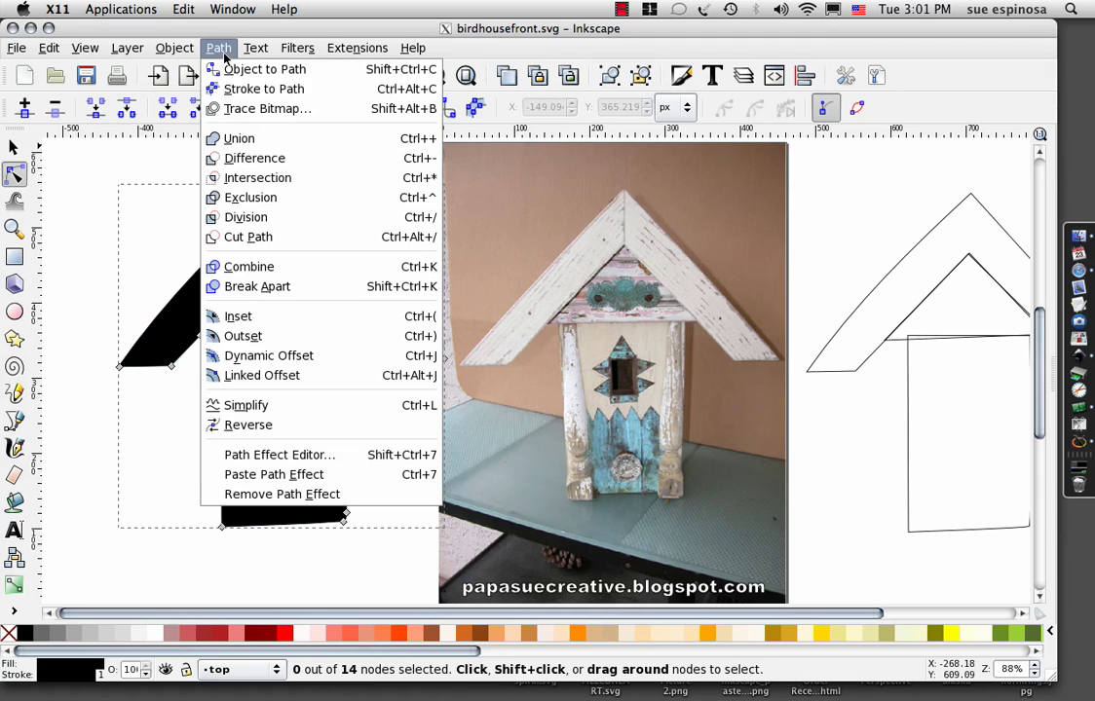
pyautogui.click(250, 337)
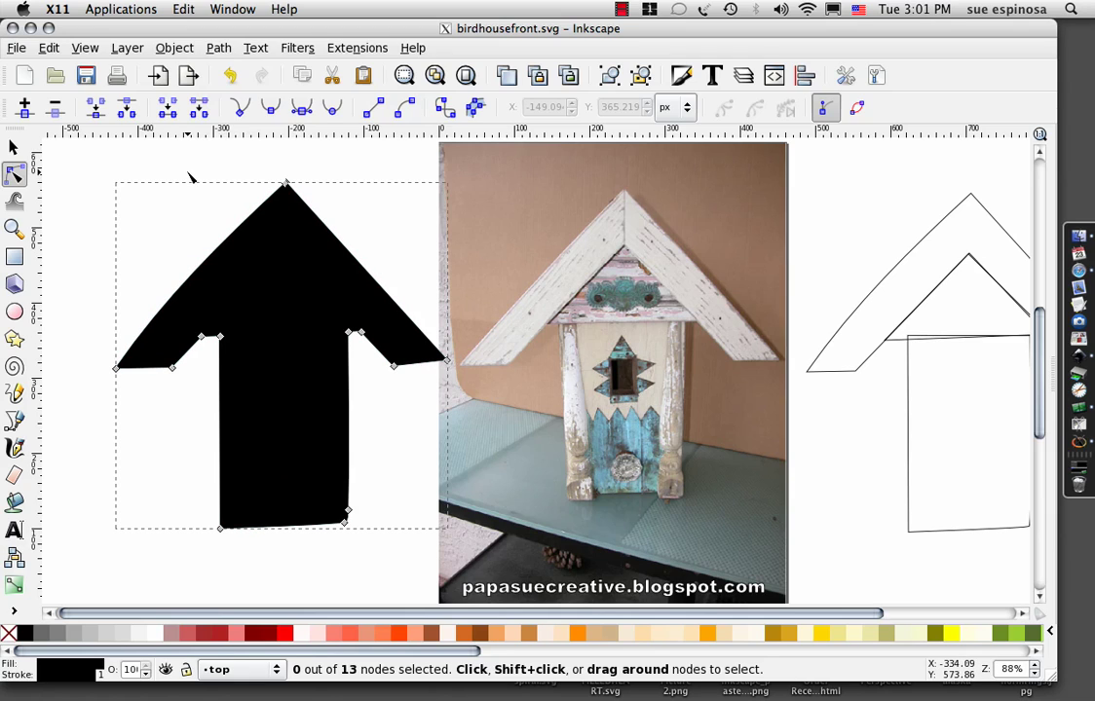
pyautogui.click(175, 50)
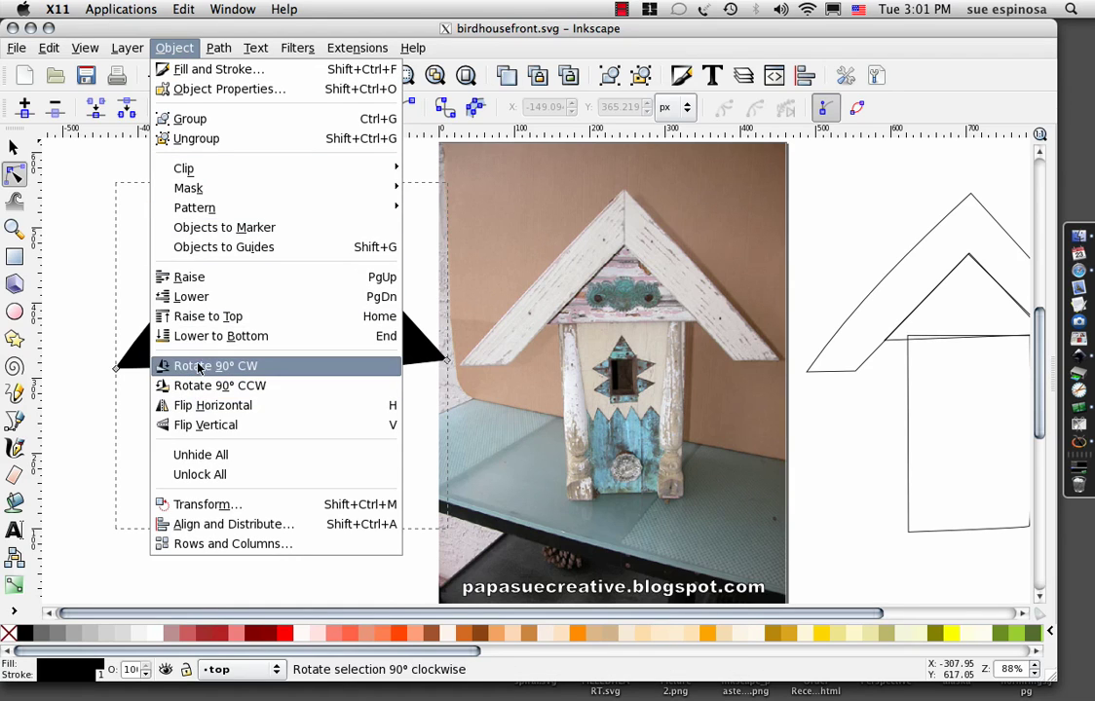
pyautogui.moveTo(220, 48)
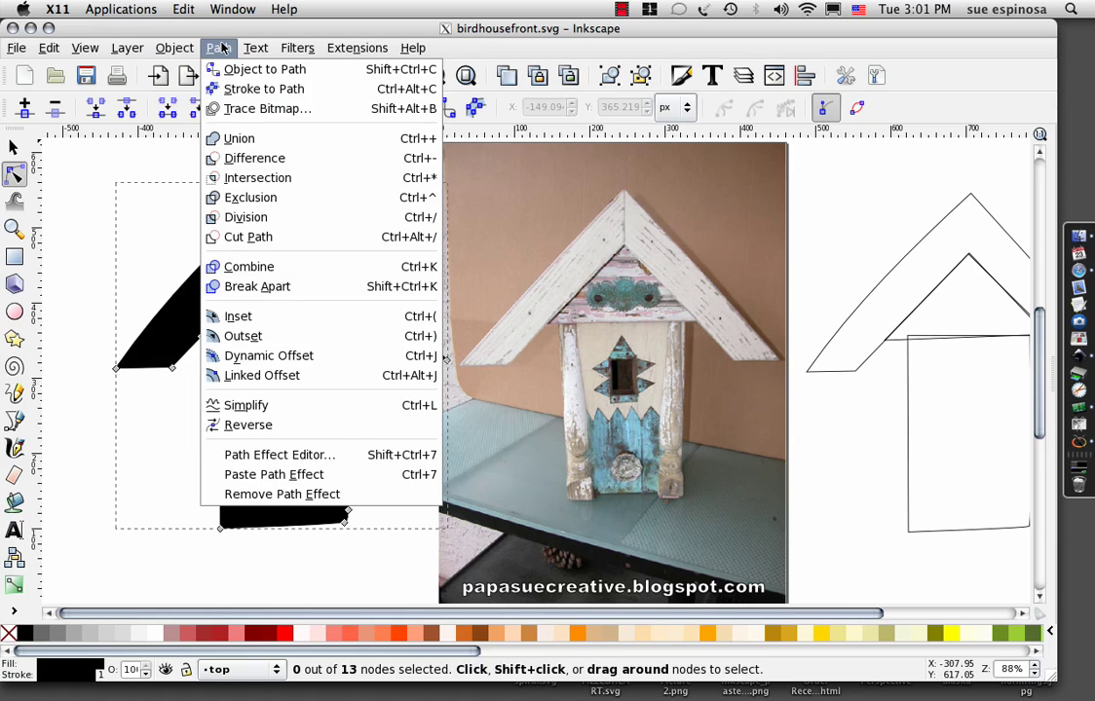
pyautogui.click(244, 336)
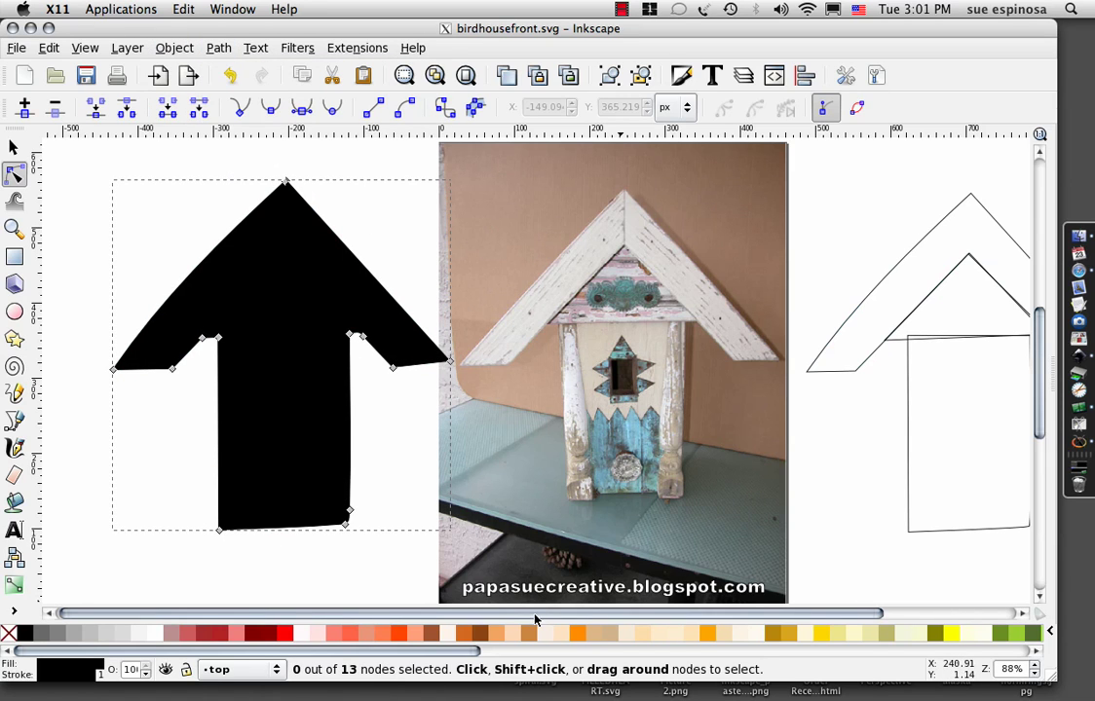
pyautogui.moveTo(538, 619); pyautogui.dragTo(813, 614)
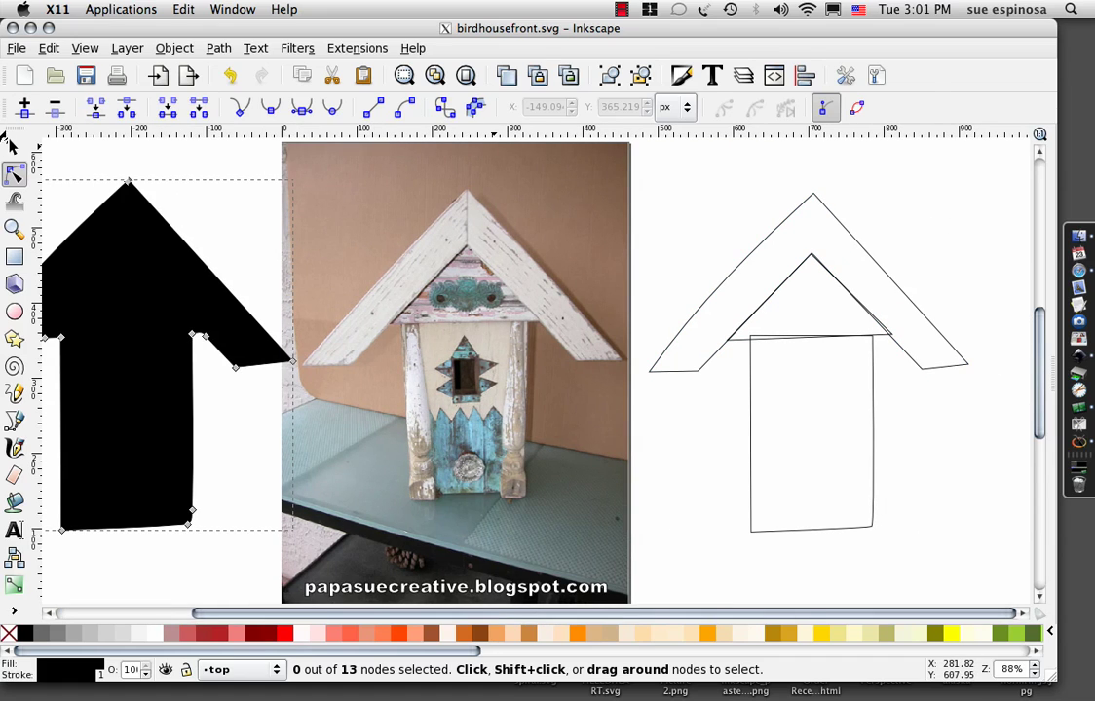
# Fill the right-hand roof and body pieces chocolate (#D2691E).
pyautogui.click(13, 145)
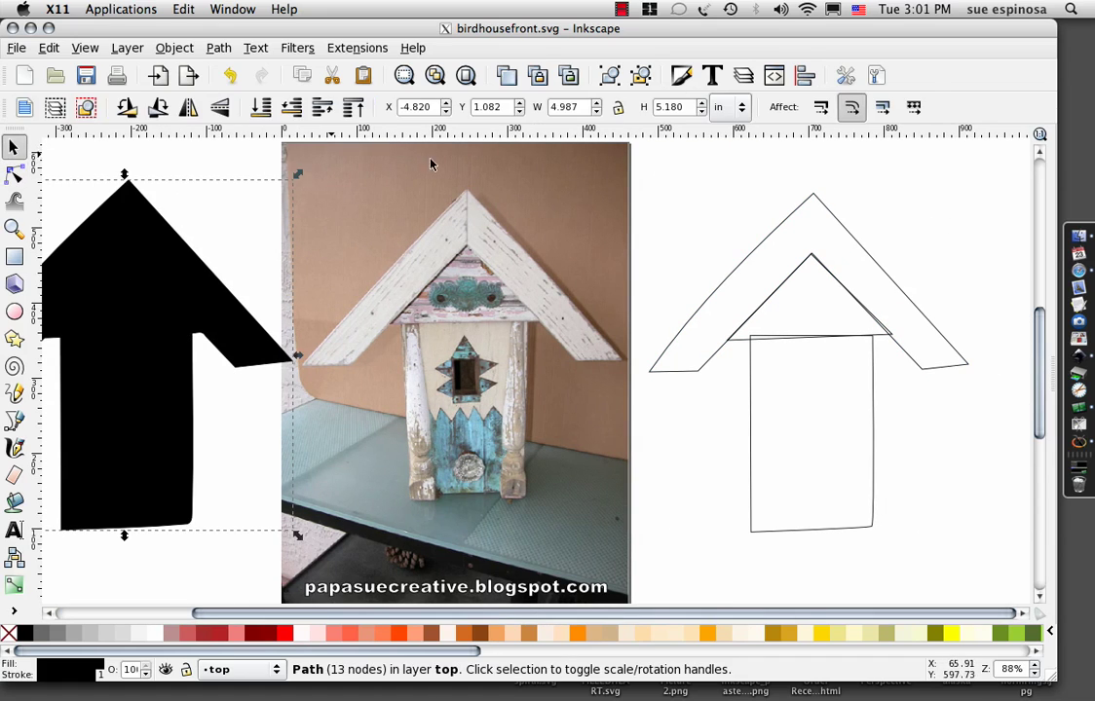
pyautogui.click(807, 192)
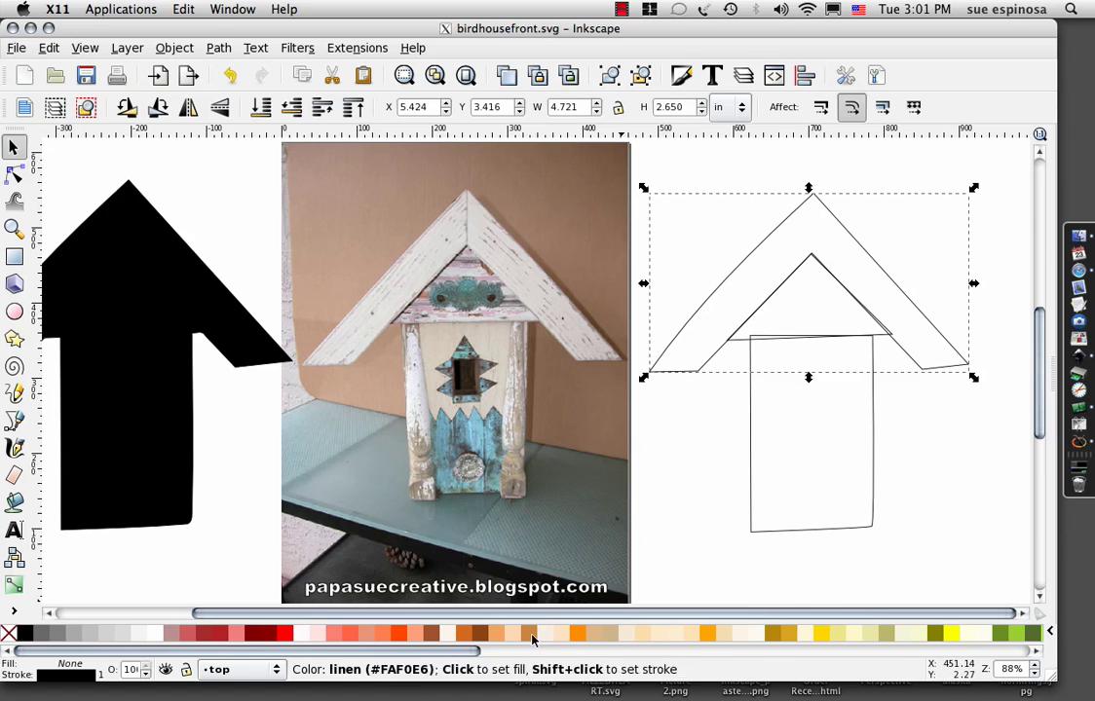
pyautogui.click(469, 636)
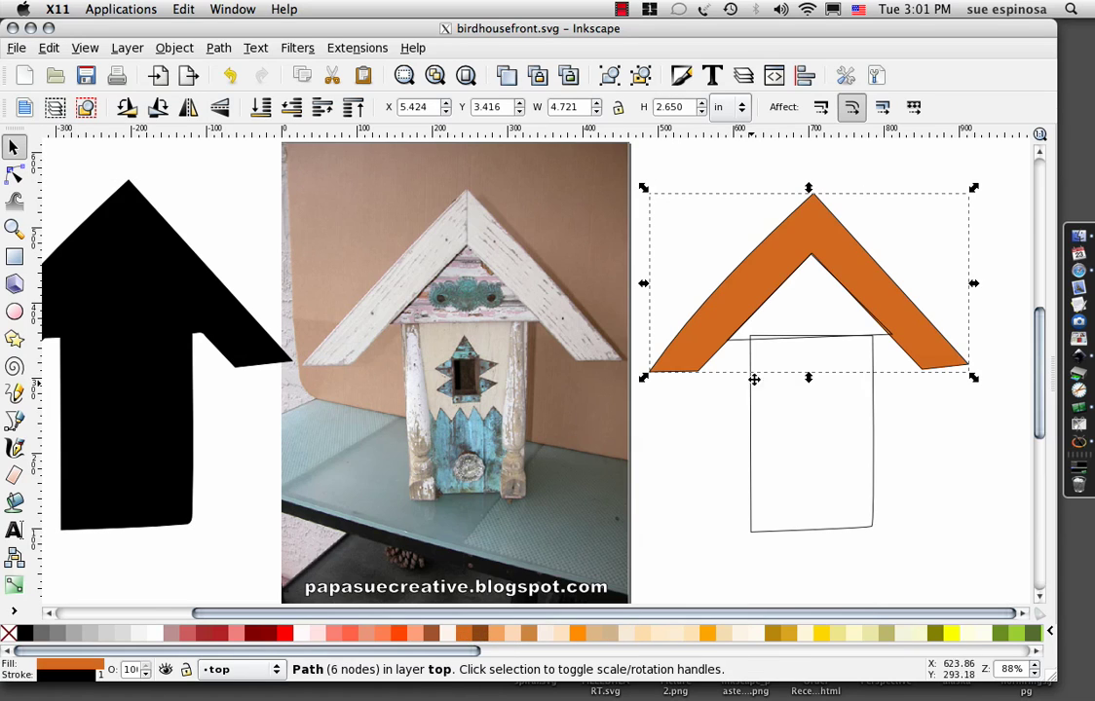
pyautogui.click(822, 342)
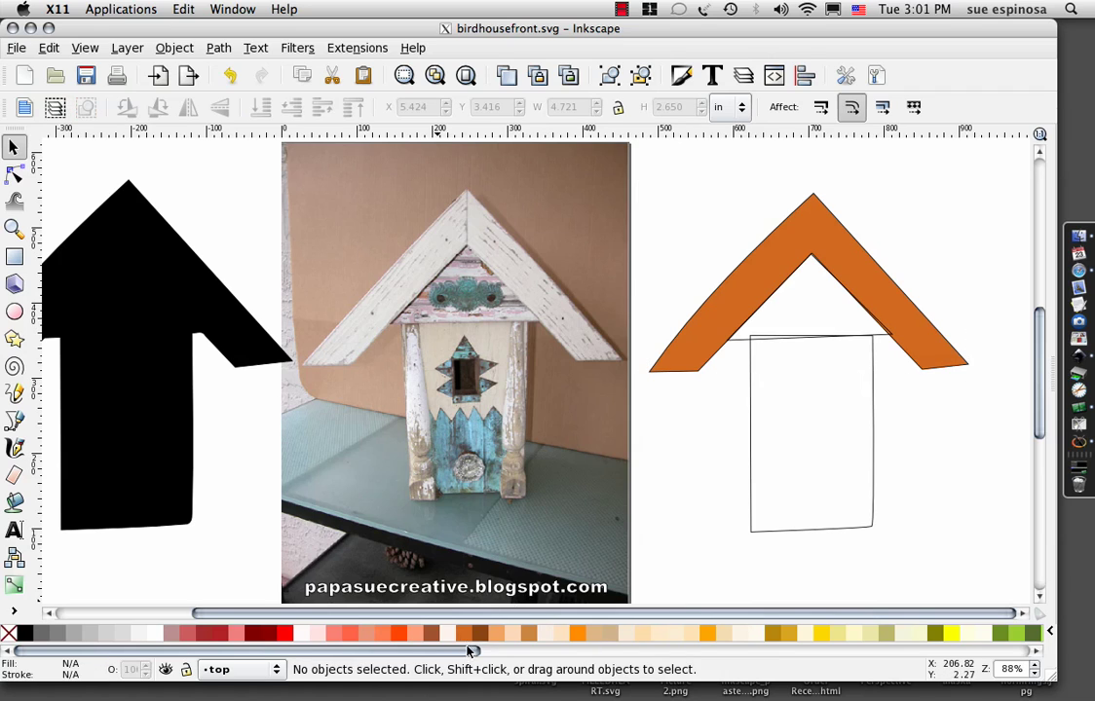
pyautogui.click(806, 331)
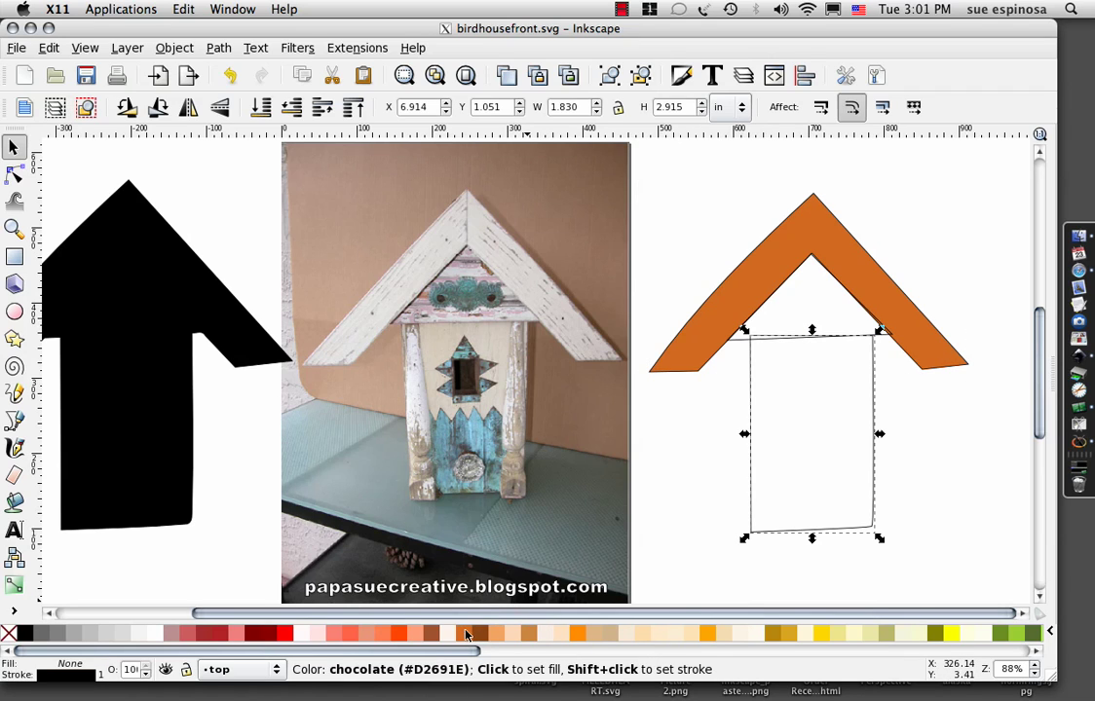
pyautogui.click(466, 635)
# Fill the gable triangle lightsalmon (#FFA07A) and clear the selection.
pyautogui.click(828, 273)
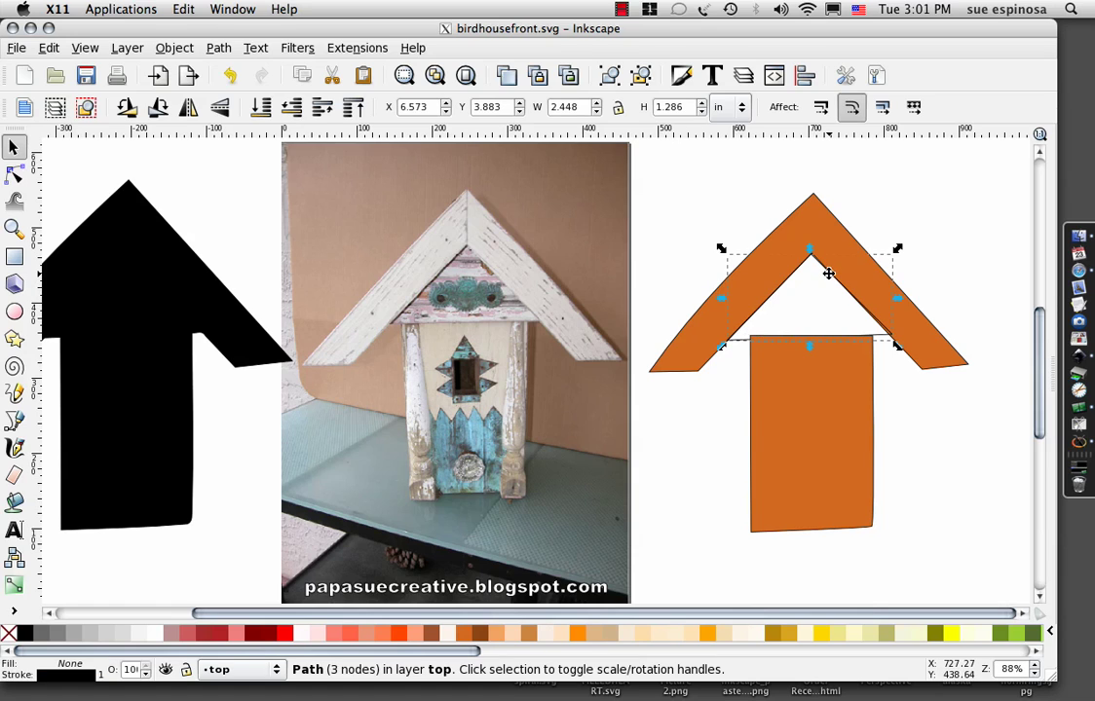
pyautogui.click(417, 635)
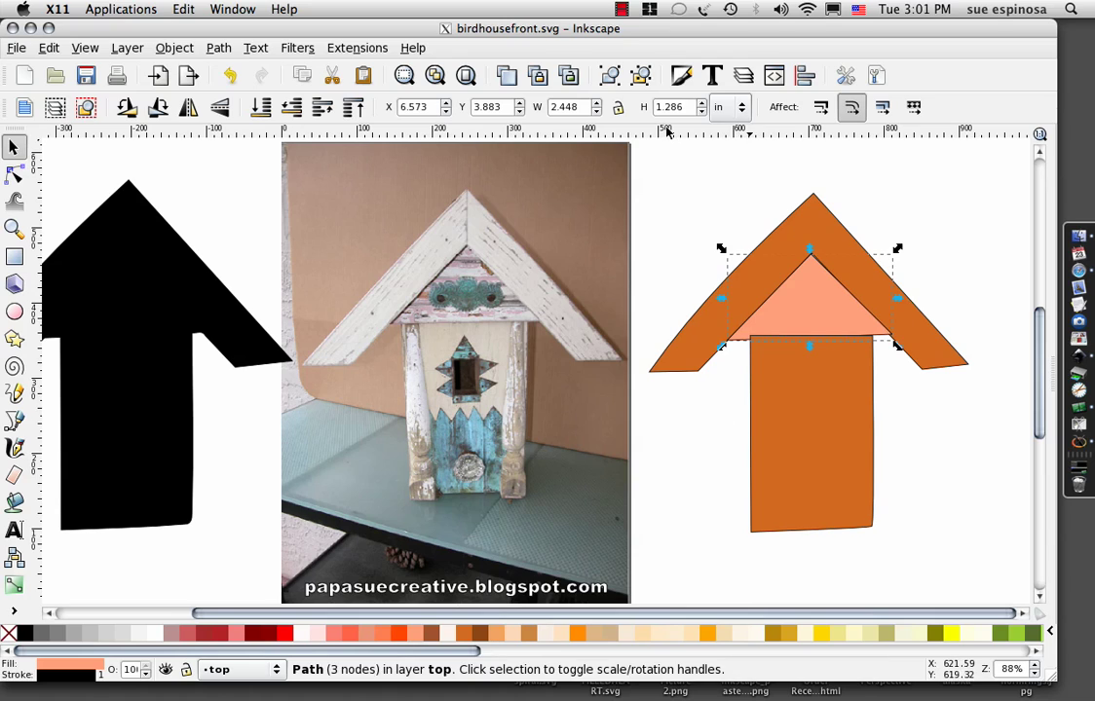
pyautogui.moveTo(654, 156); pyautogui.dragTo(824, 188)
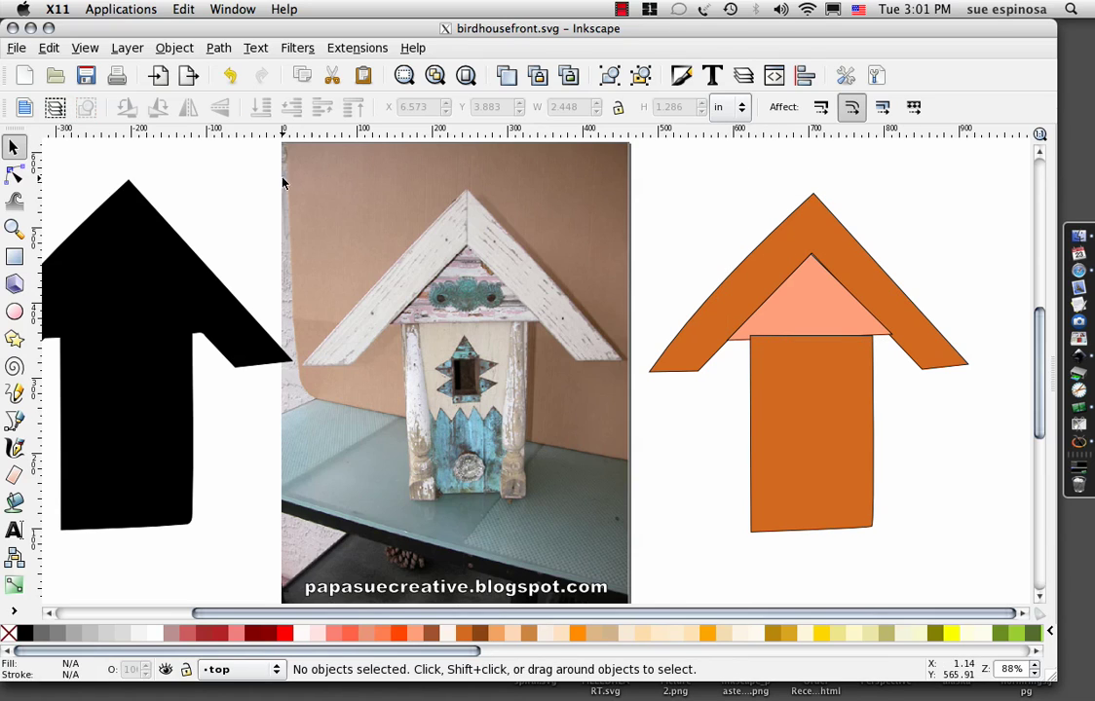
# Move the black silhouette onto the coloured birdhouse and lower it to the bottom.
pyautogui.moveTo(146, 206); pyautogui.dragTo(845, 221)
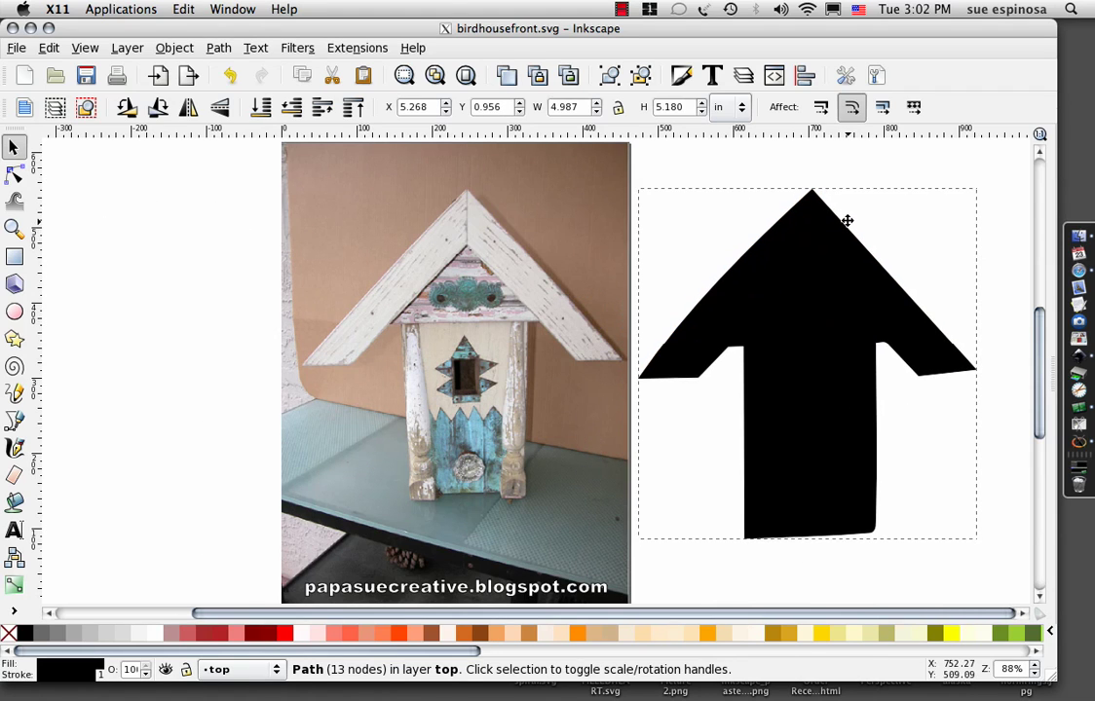
pyautogui.click(175, 47)
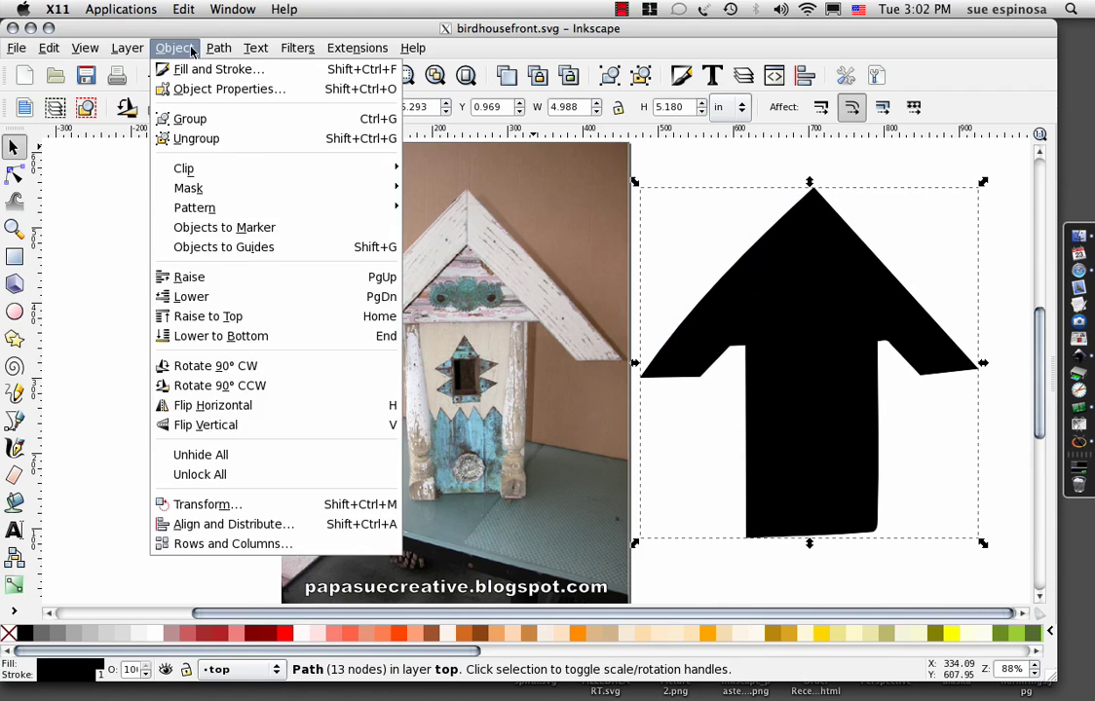
pyautogui.click(221, 341)
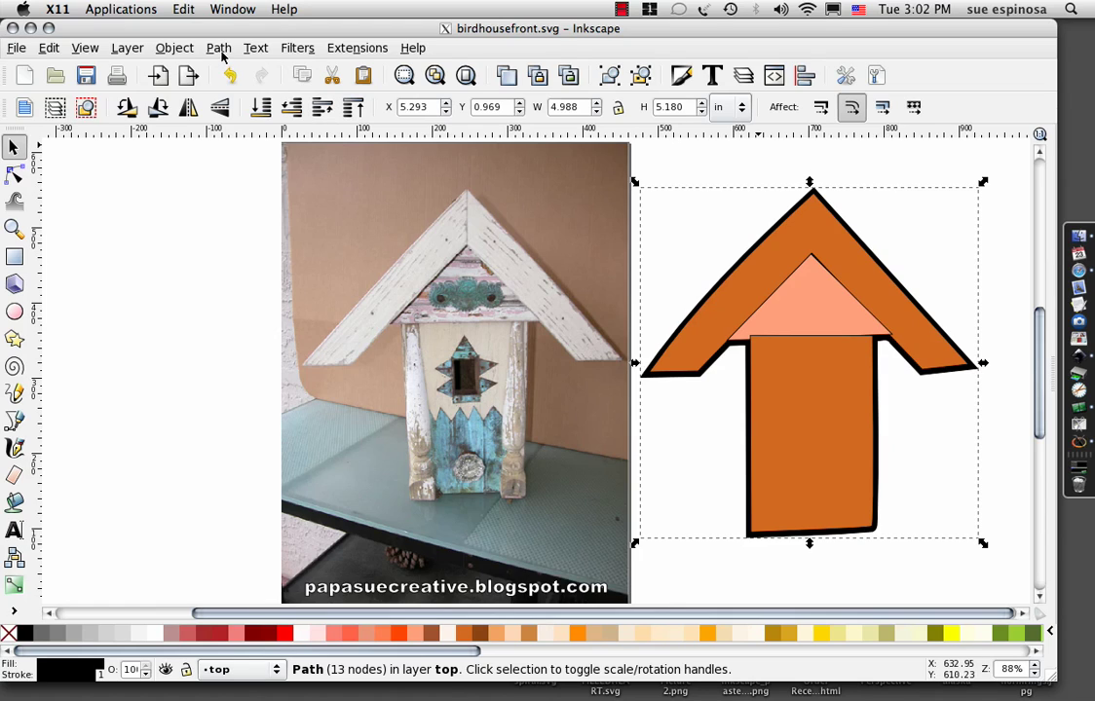
# Switch to the Picture 1.png document window showing the green birdhouse photo.
pyautogui.click(233, 9)
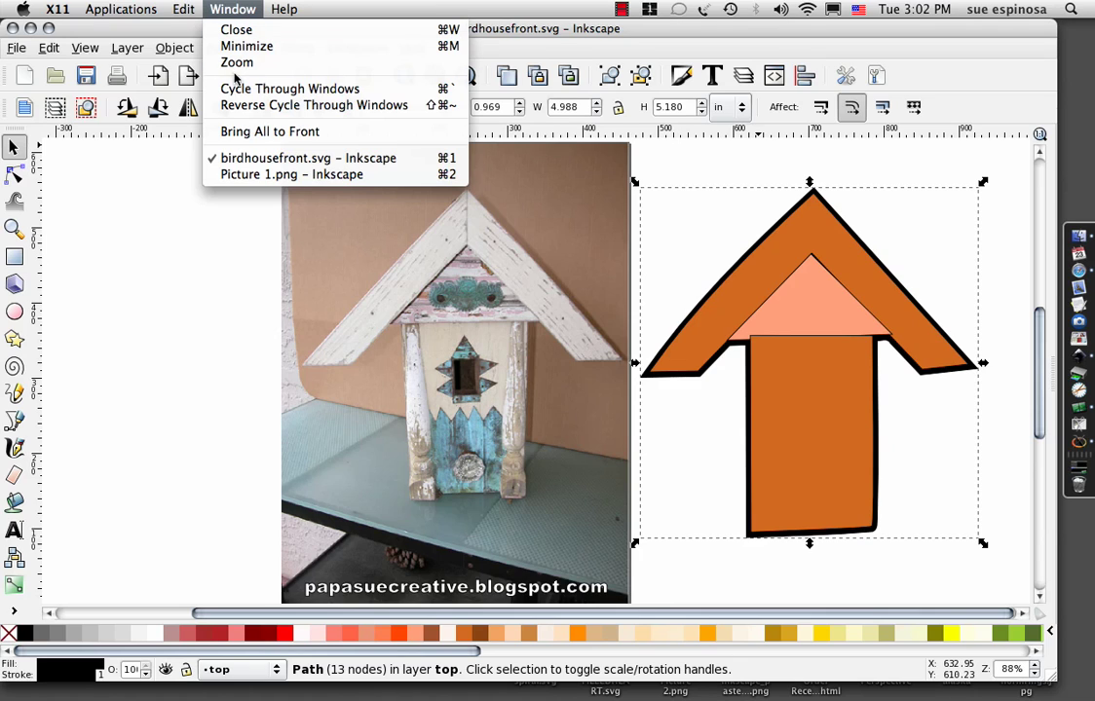
pyautogui.click(256, 175)
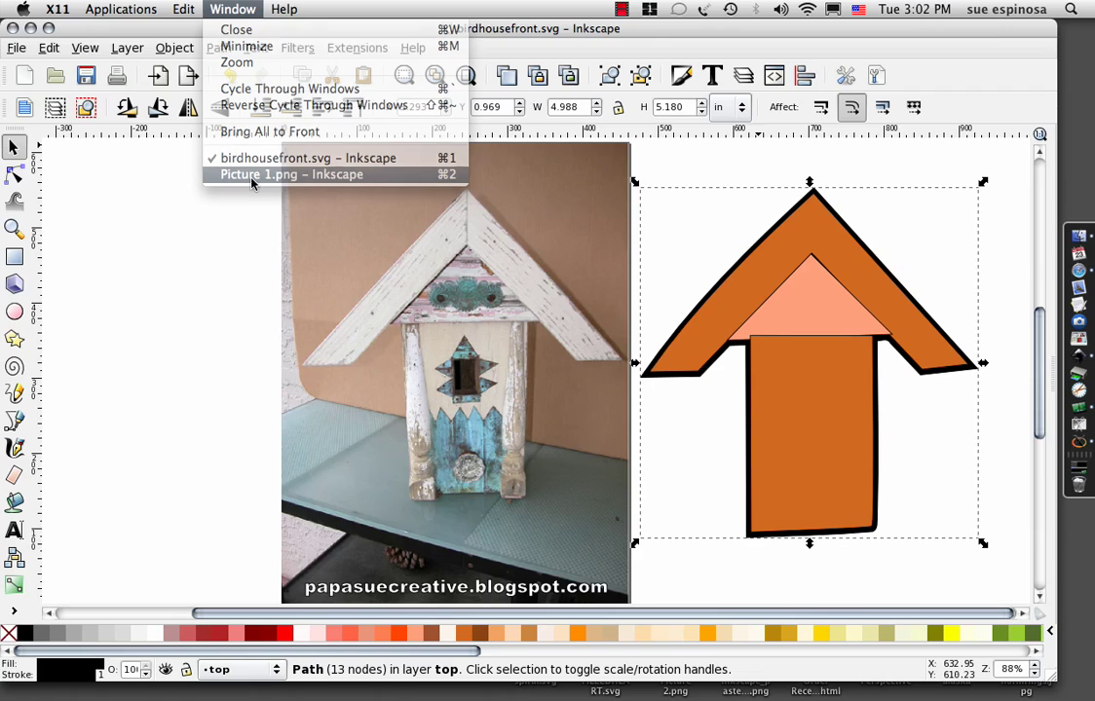